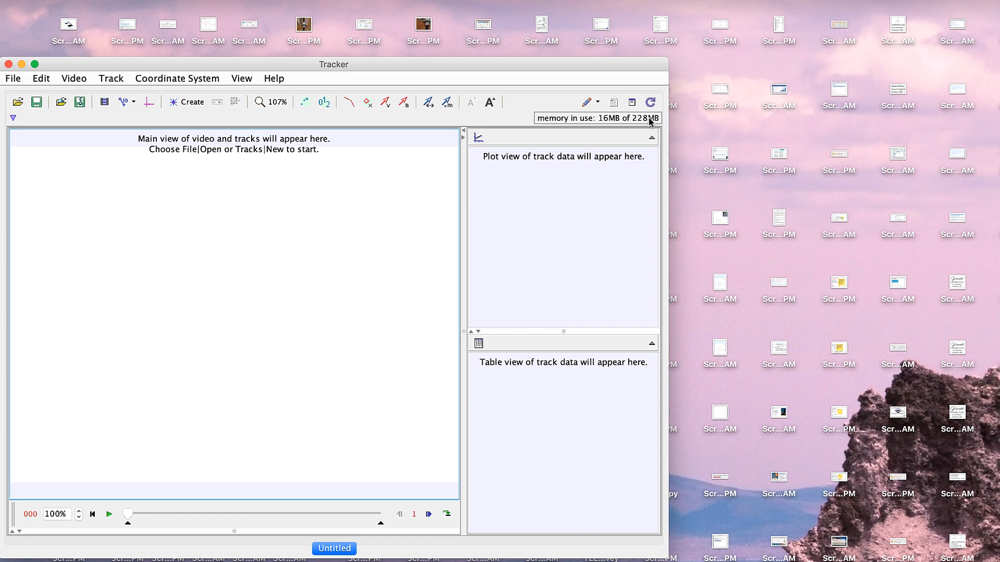
- Set the maximum memory size to 1024 MB and confirm the relaunch
click(651, 122)
click(606, 135)
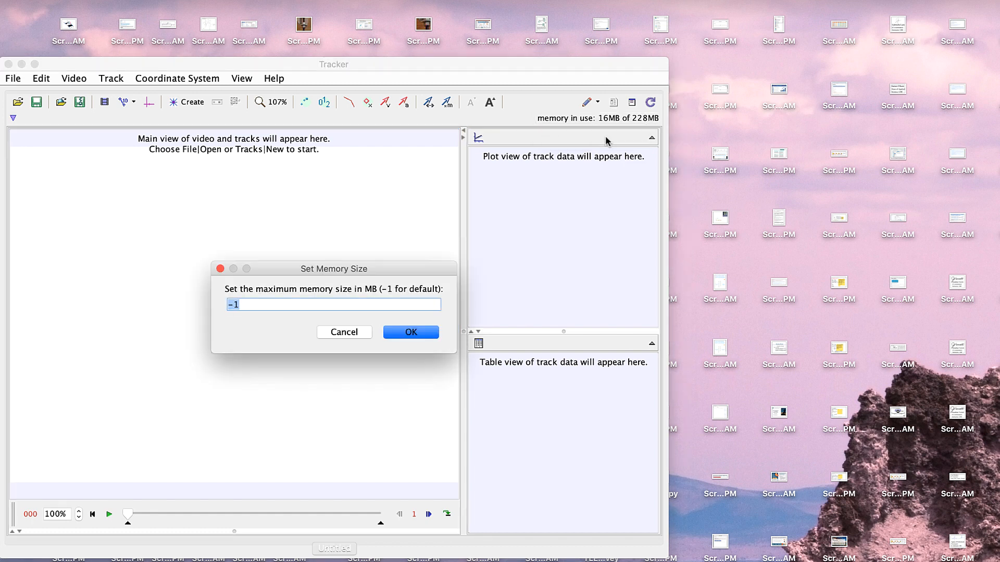
text(1024)
click(398, 333)
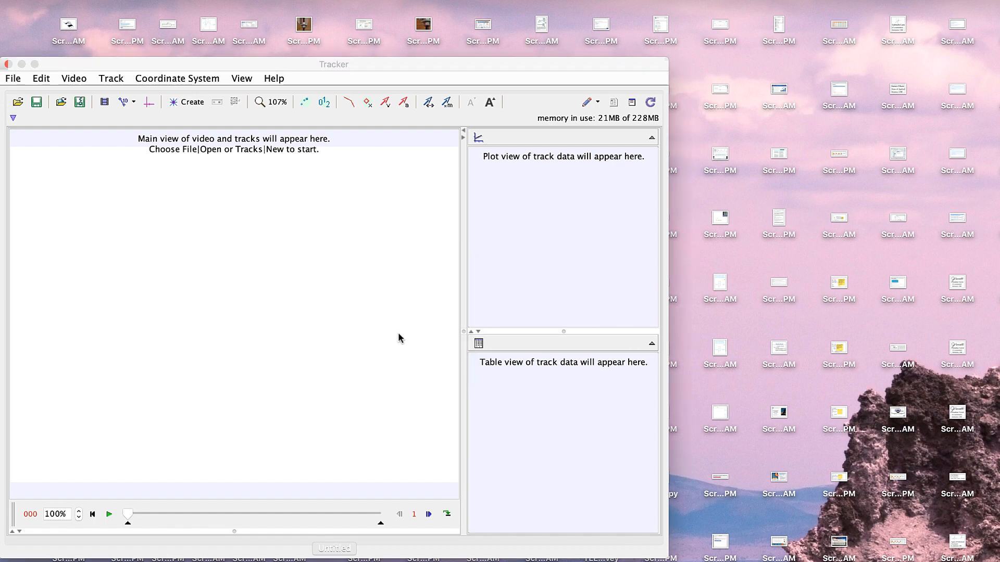
click(416, 342)
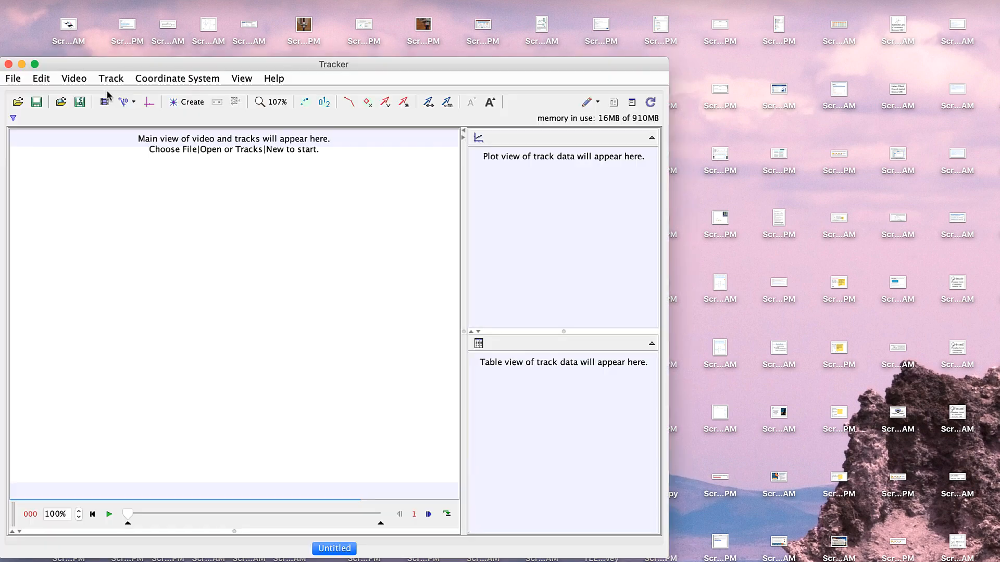
- Open sample video.mp4 from the Instructional Video 2020 folder and accept the frame durations notice
click(20, 101)
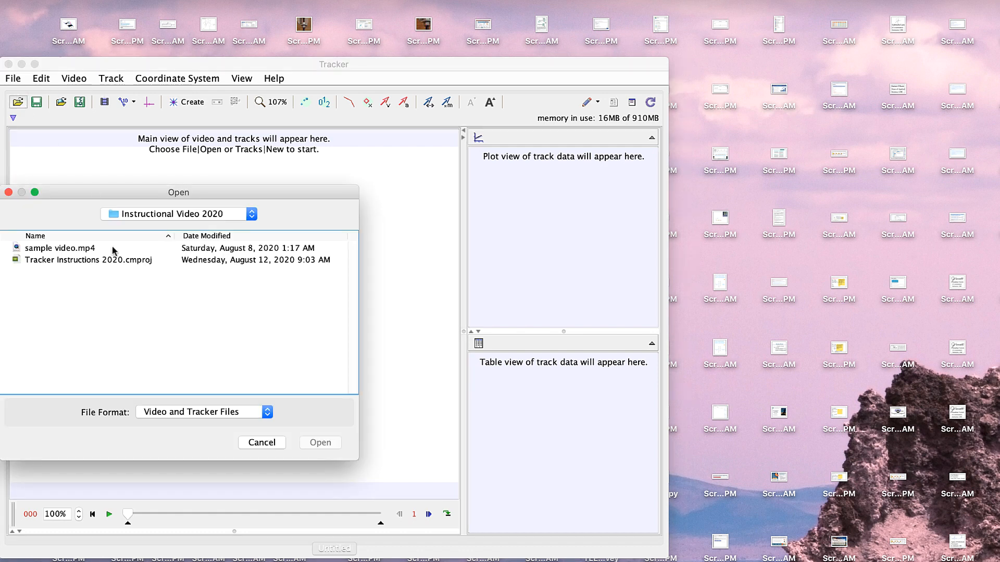
click(95, 249)
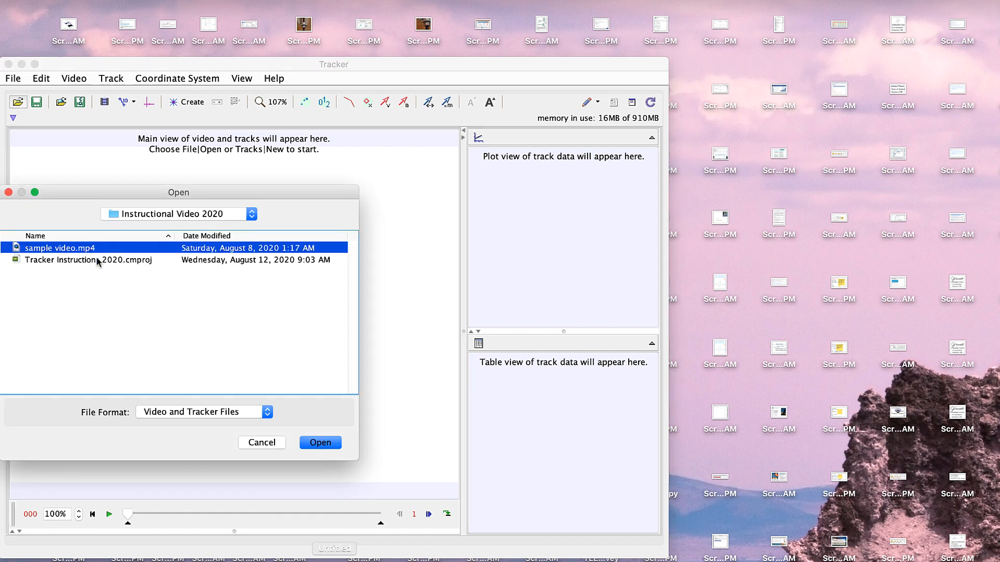
click(317, 442)
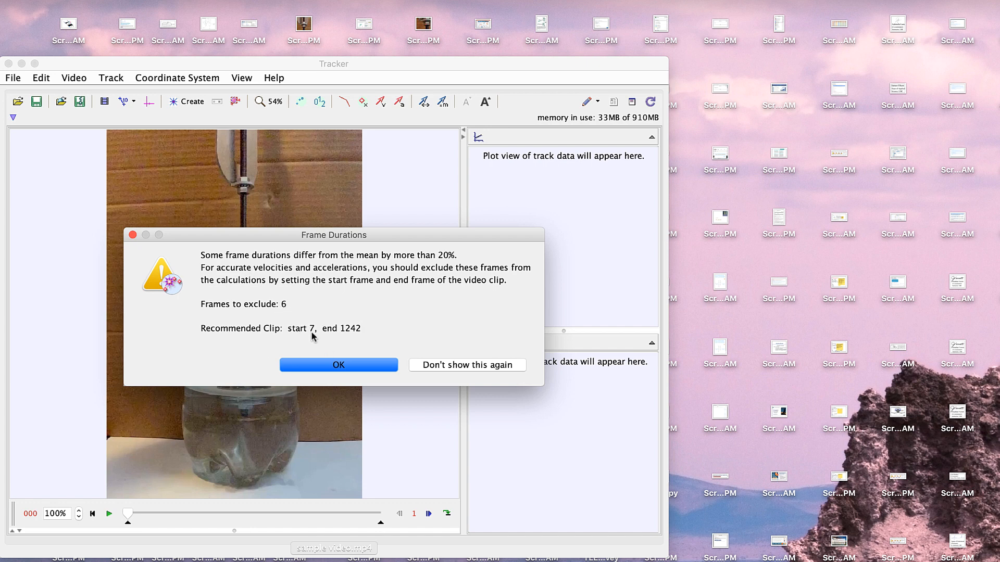
click(337, 364)
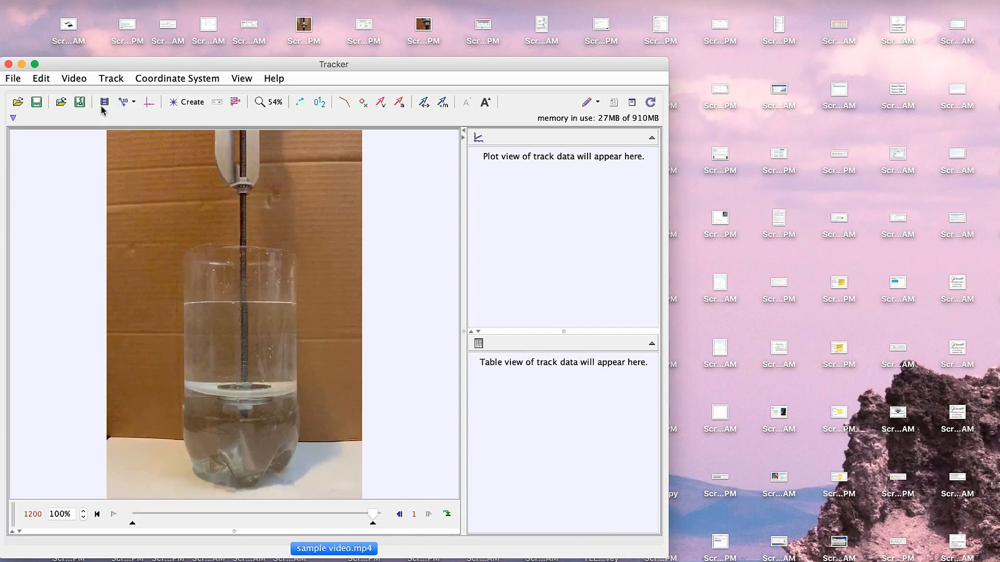
- Configure the clip settings with start frame 7 and a frame rate of 240 per second
click(103, 102)
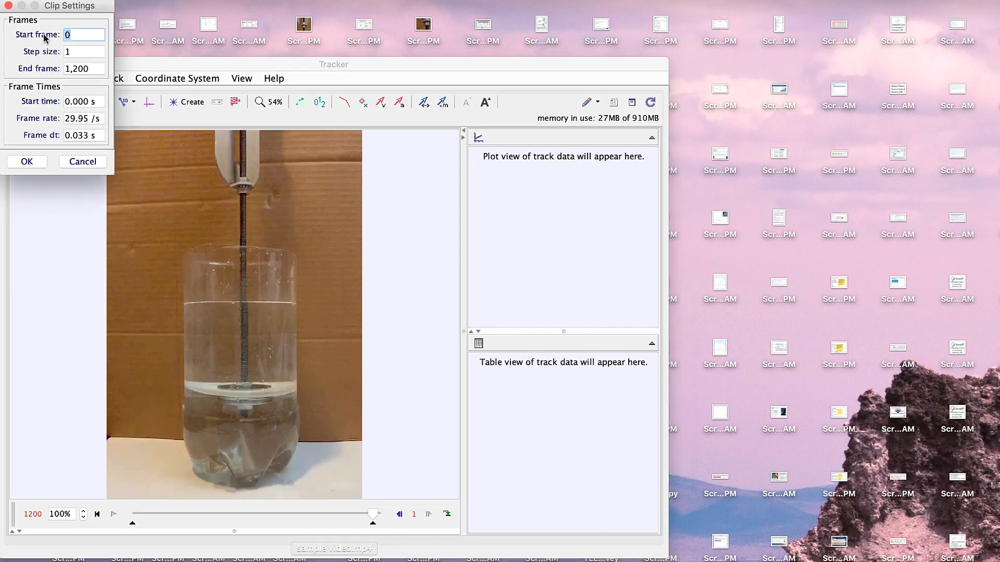
click(79, 39)
text(7)
key(Return)
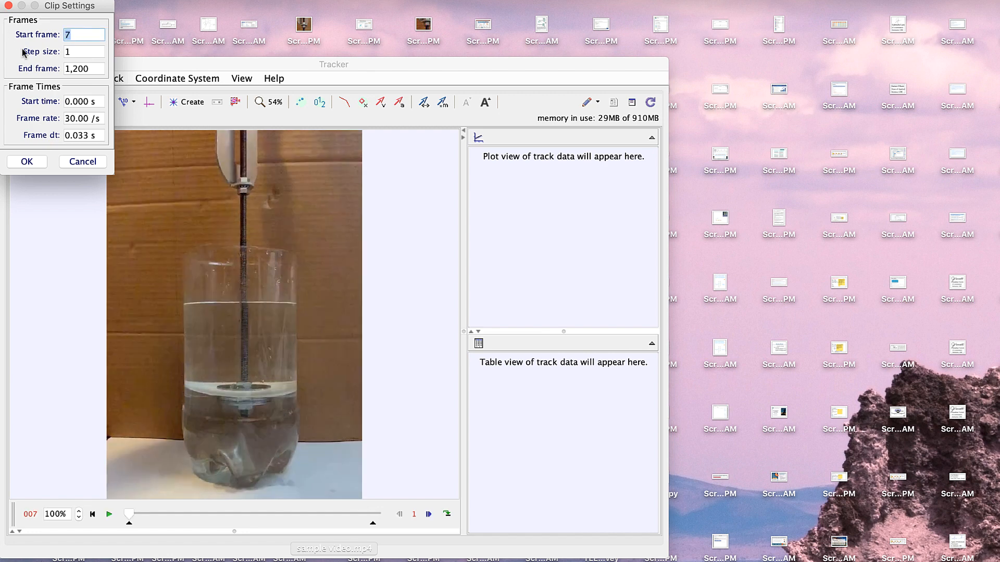
click(77, 119)
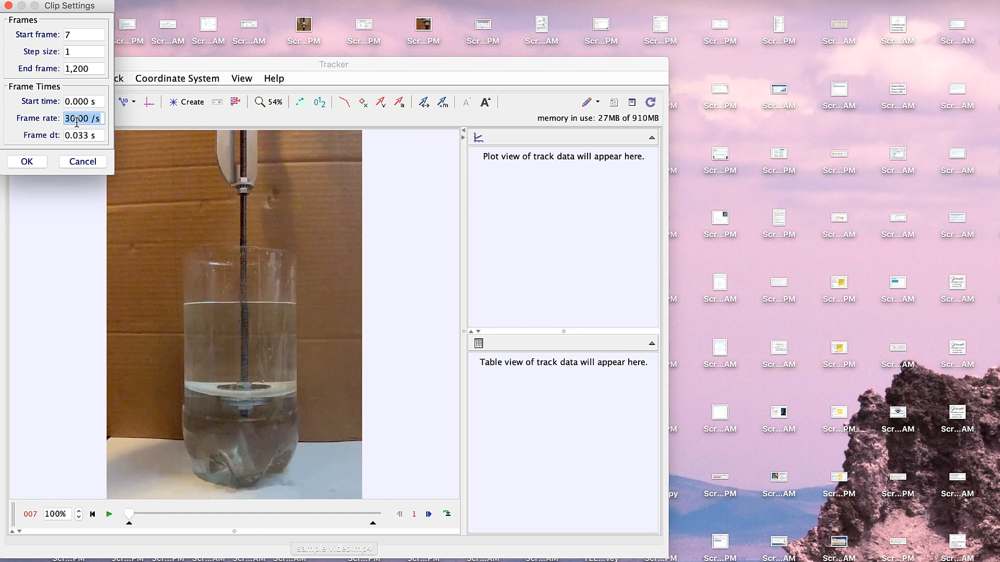
text(240)
key(Return)
click(25, 164)
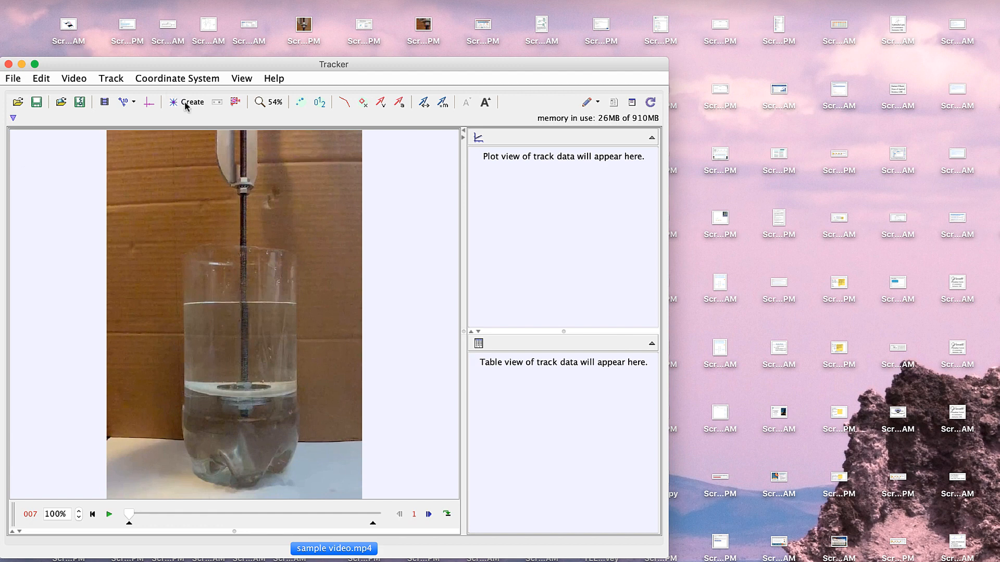
- Create a calibration stick along the threaded rod from the upper fitting to the disc and set its length to 0.175 m
click(125, 102)
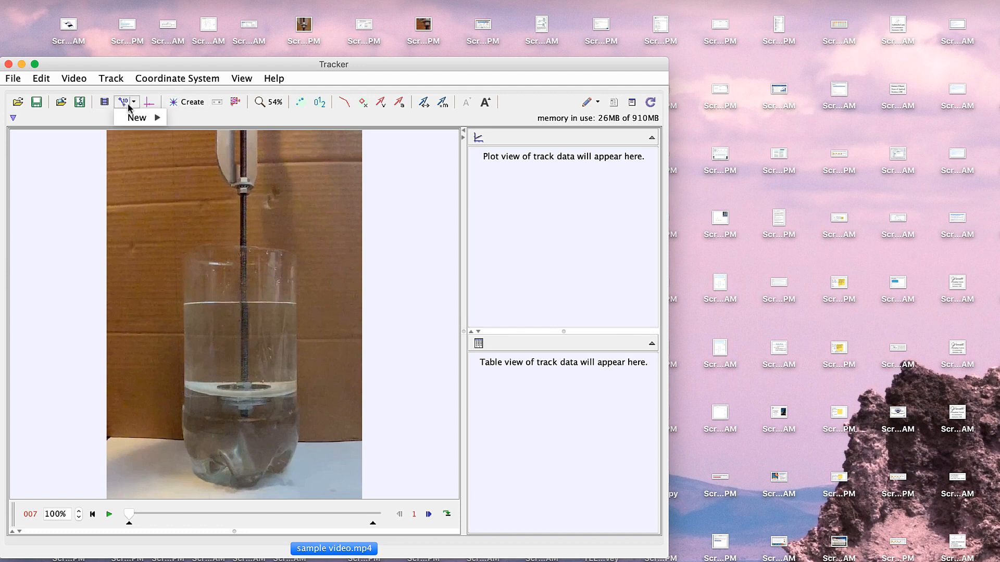
mouse_move(136, 119)
click(209, 118)
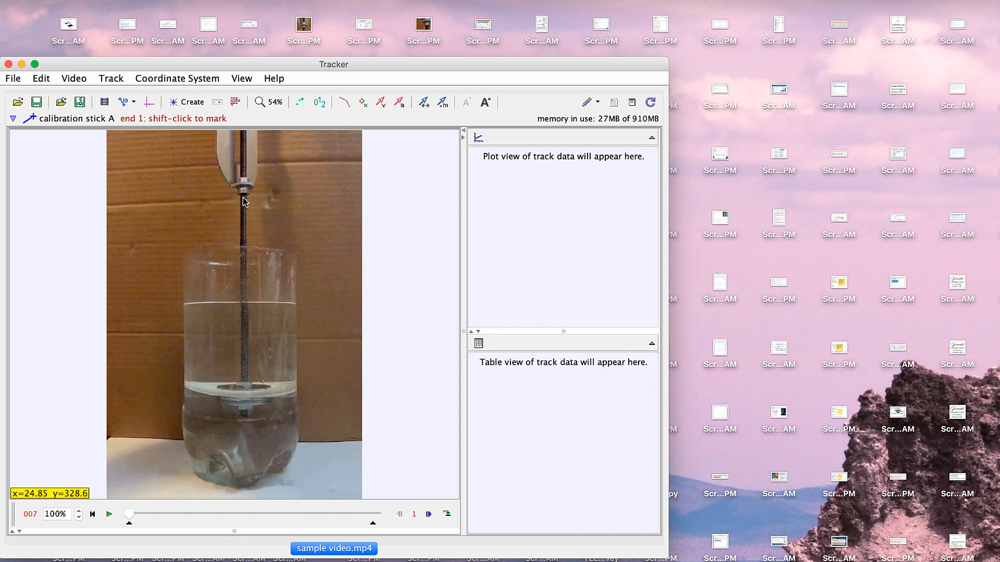
key(shift)
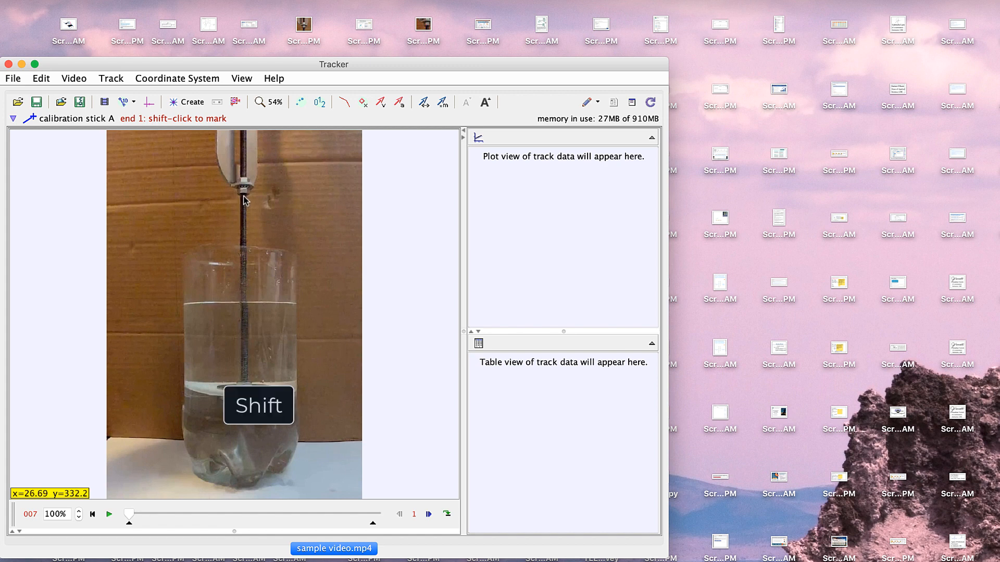
shift+click(244, 199)
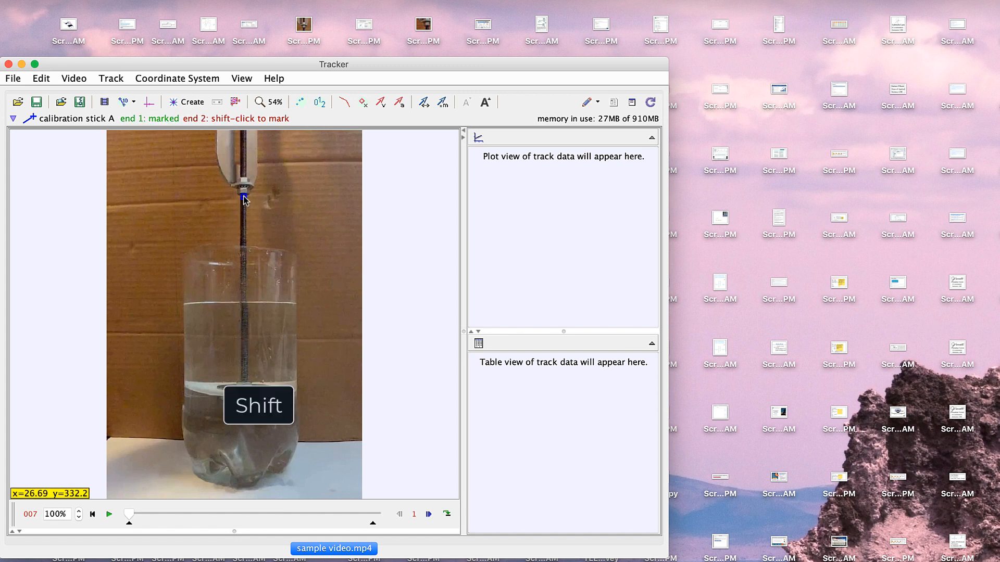
shift+click(243, 383)
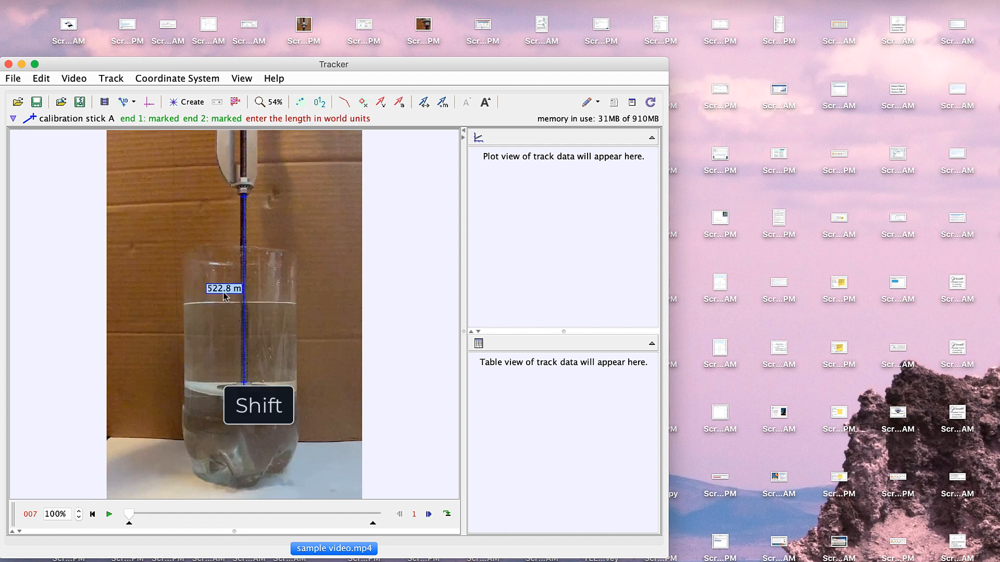
text(0.175)
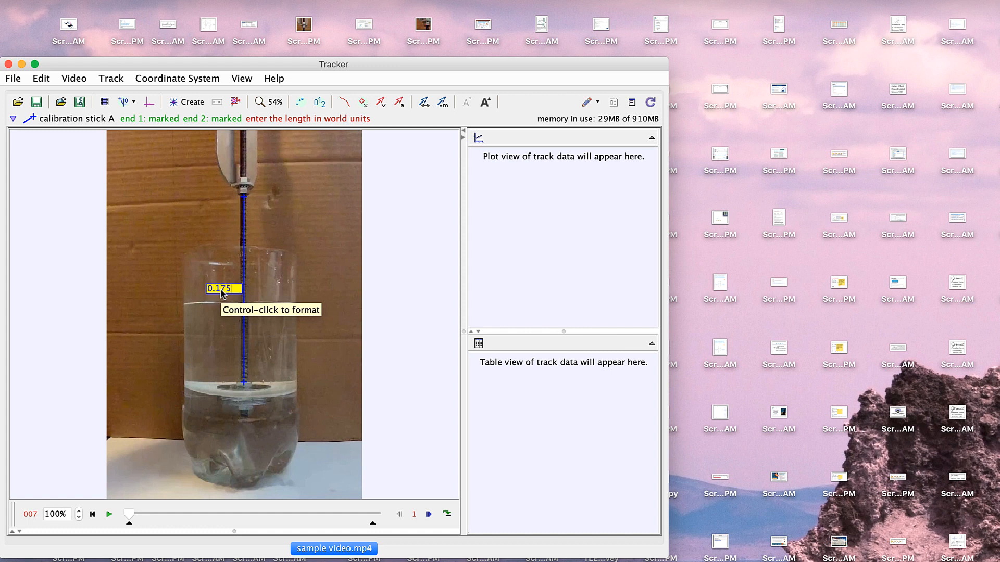
key(Return)
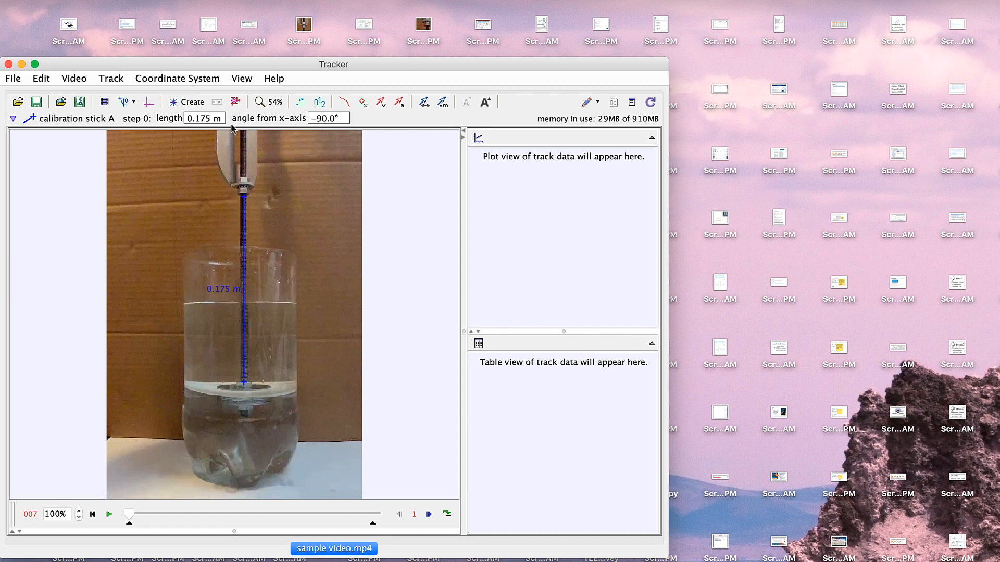
- Fine-tune both ends of the calibration stick to meet the nut below the upper fitting and the top of the disc's hub
click(268, 102)
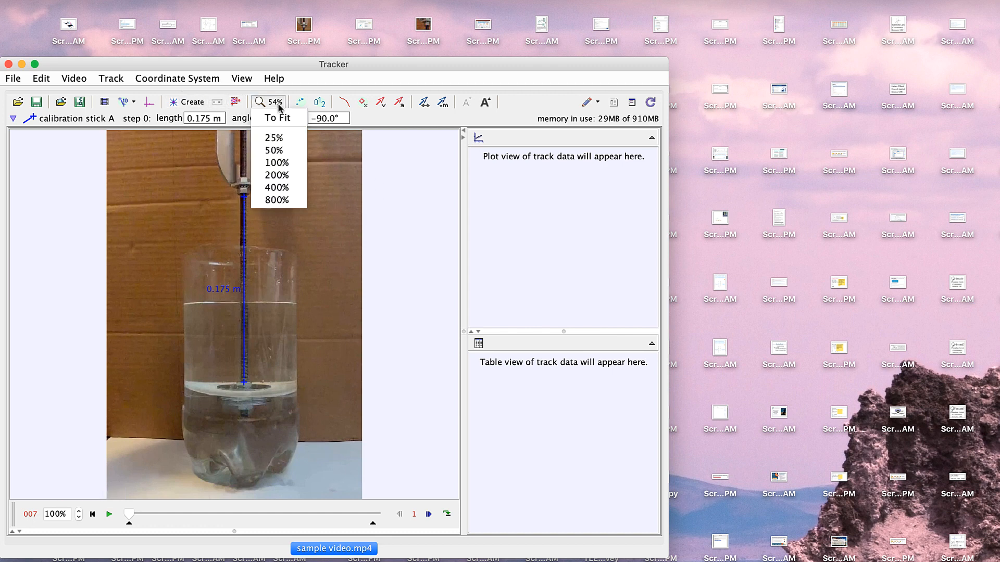
click(279, 188)
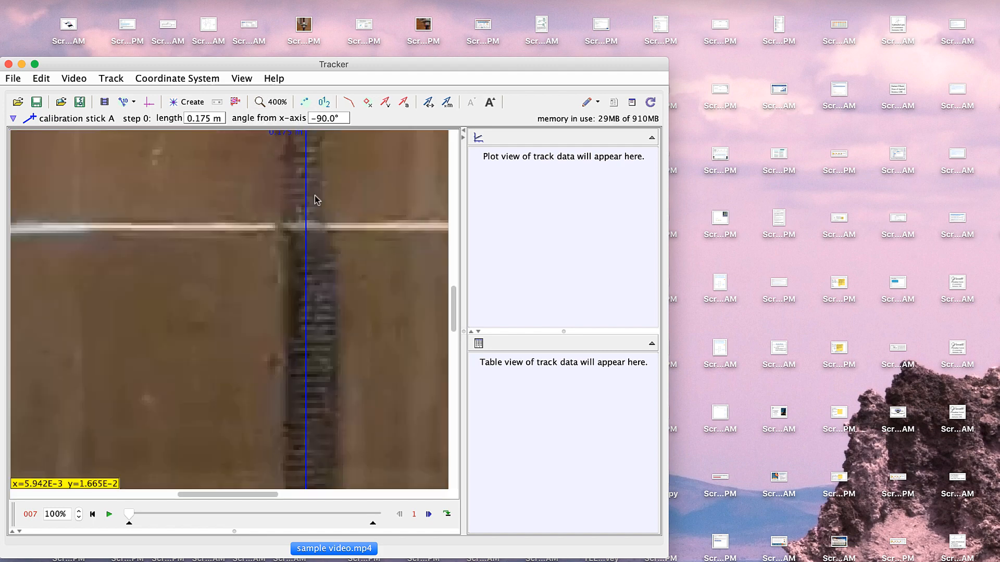
drag(454, 310, 459, 196)
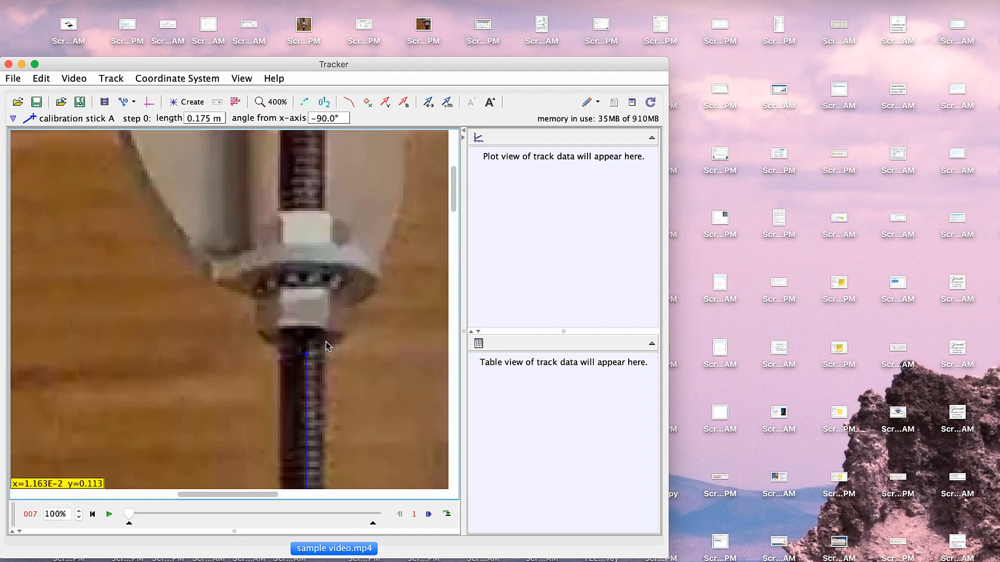
drag(308, 356, 305, 340)
drag(455, 196, 453, 401)
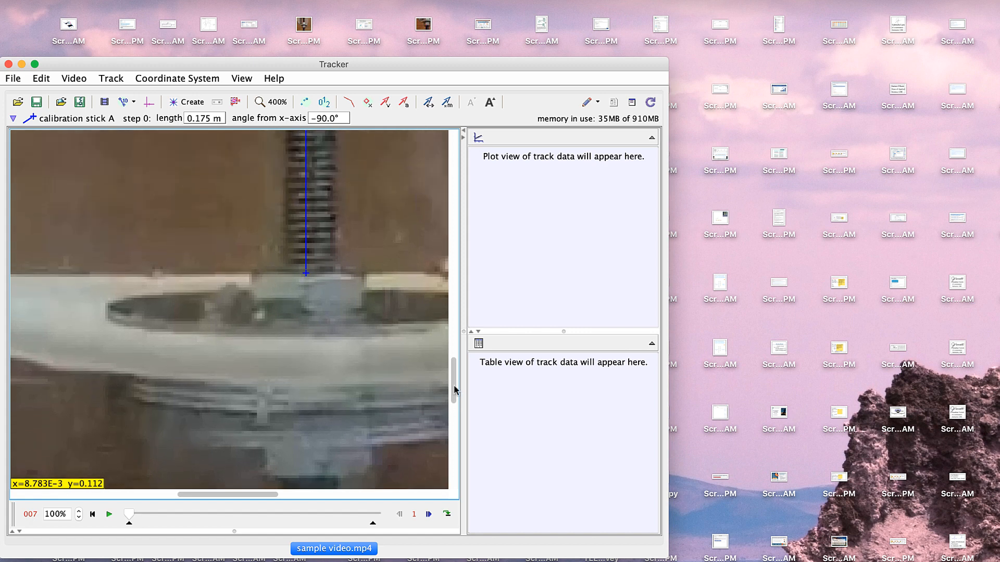
drag(307, 276, 312, 275)
click(270, 102)
click(270, 118)
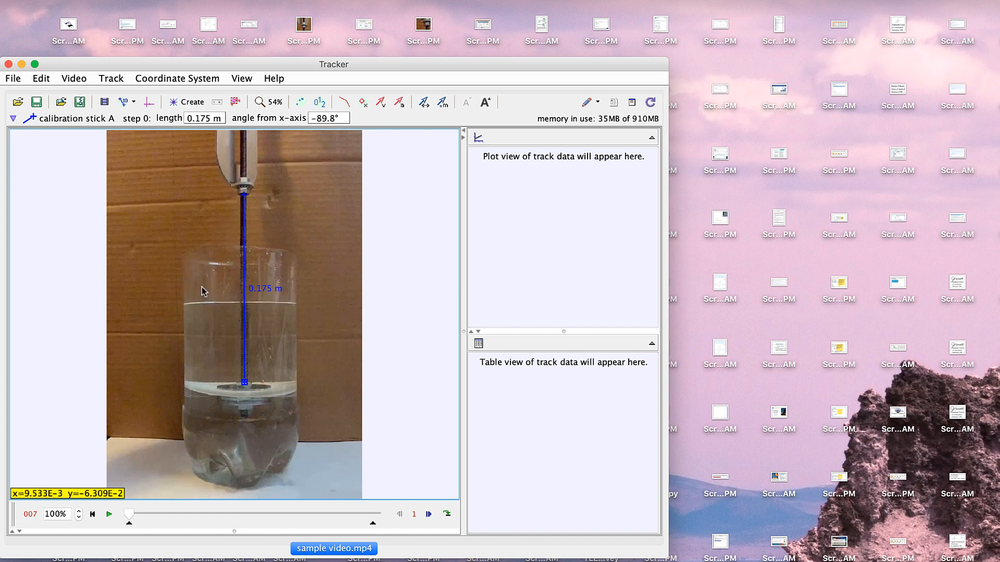
- Show the coordinate axes and move their origin to the lower part of the bottle, at about pixel 374, 898
click(149, 102)
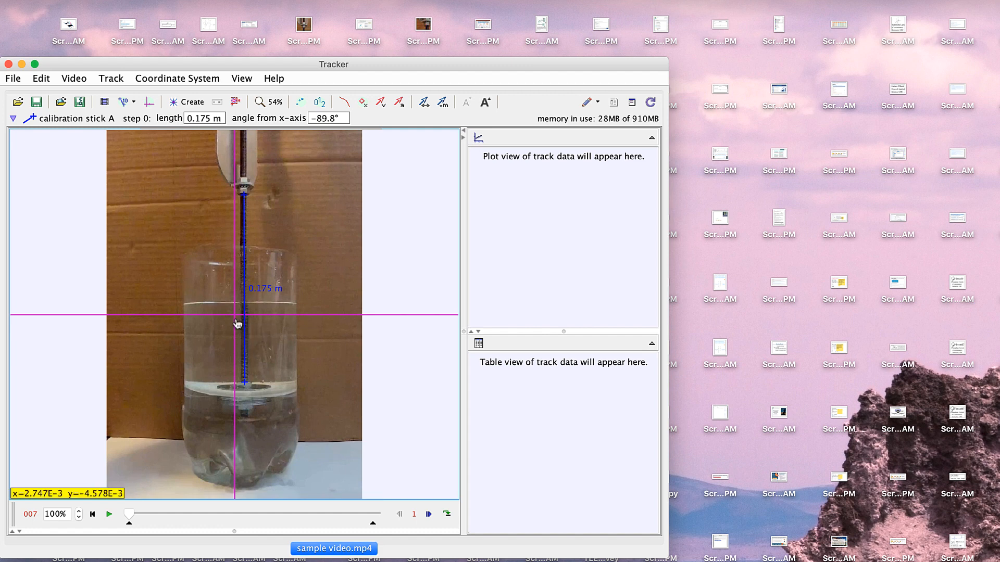
drag(236, 321, 241, 454)
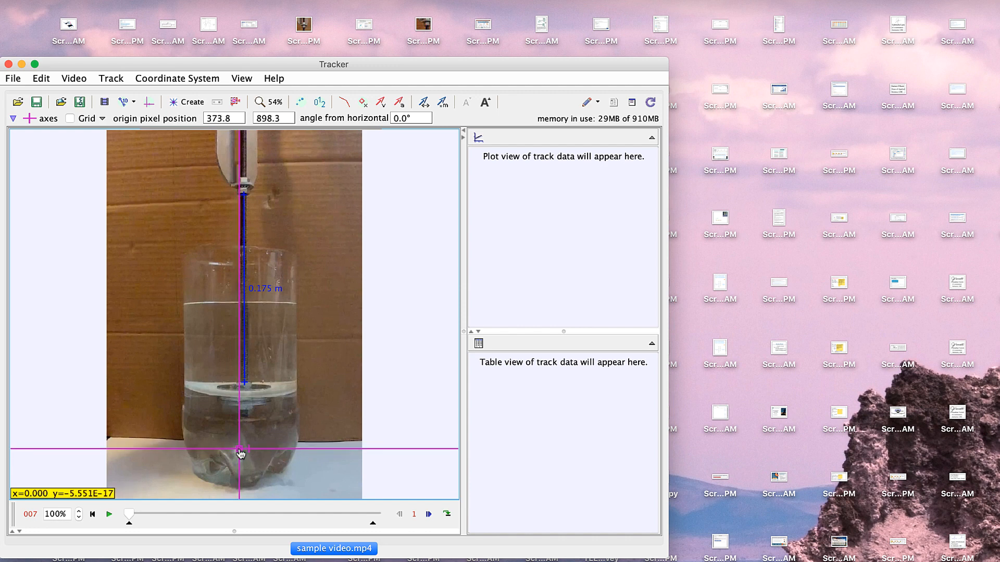
- Tilt the coordinate axes 2° from horizontal and shift the origin slightly to about pixel 381, 904
click(405, 119)
text(2)
key(Return)
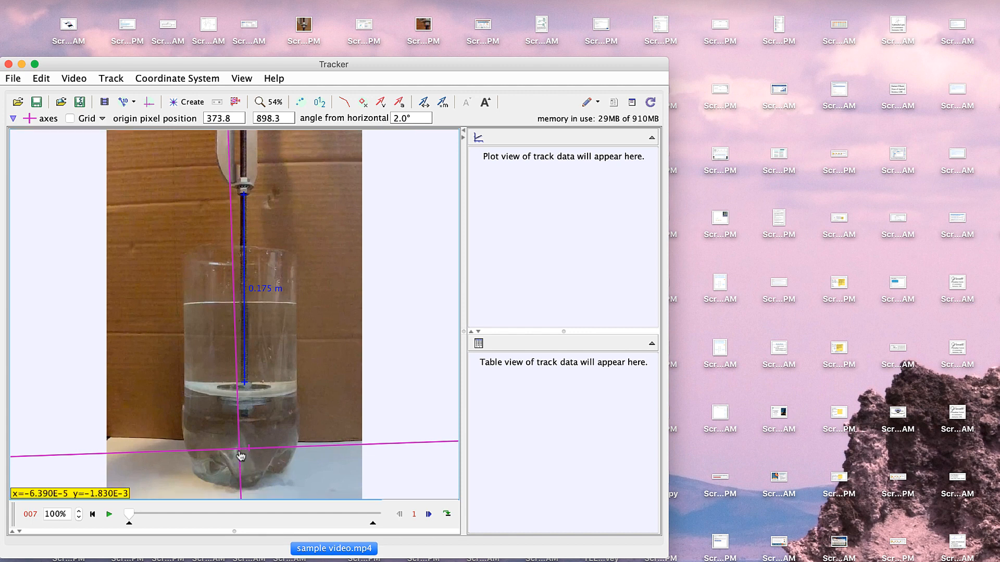
drag(241, 455, 249, 458)
- Set the axes angle to 0° and move the origin beyond the video's lower-left corner, to about pixel -127, 1007
double_click(402, 118)
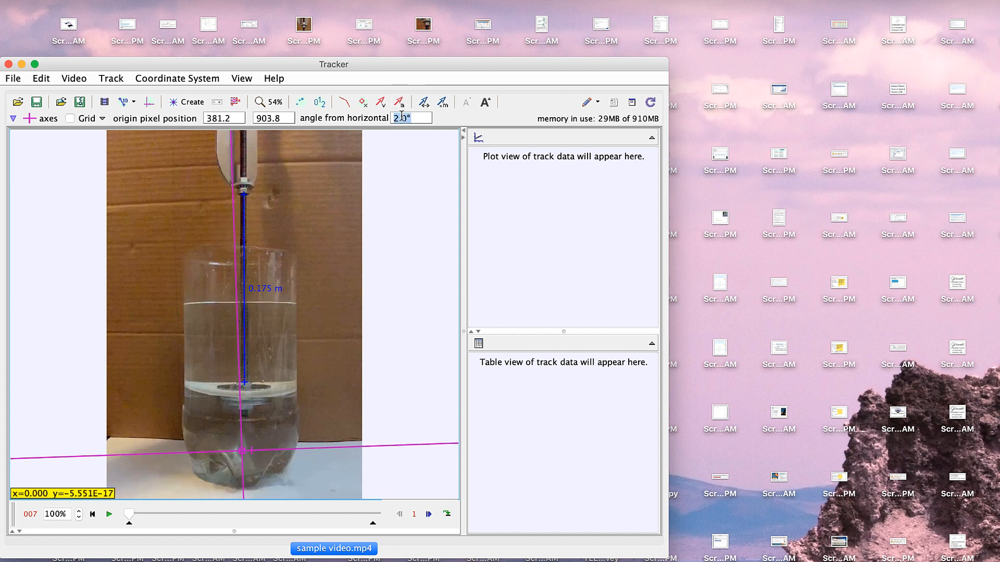
text(0)
key(Return)
drag(237, 447, 61, 489)
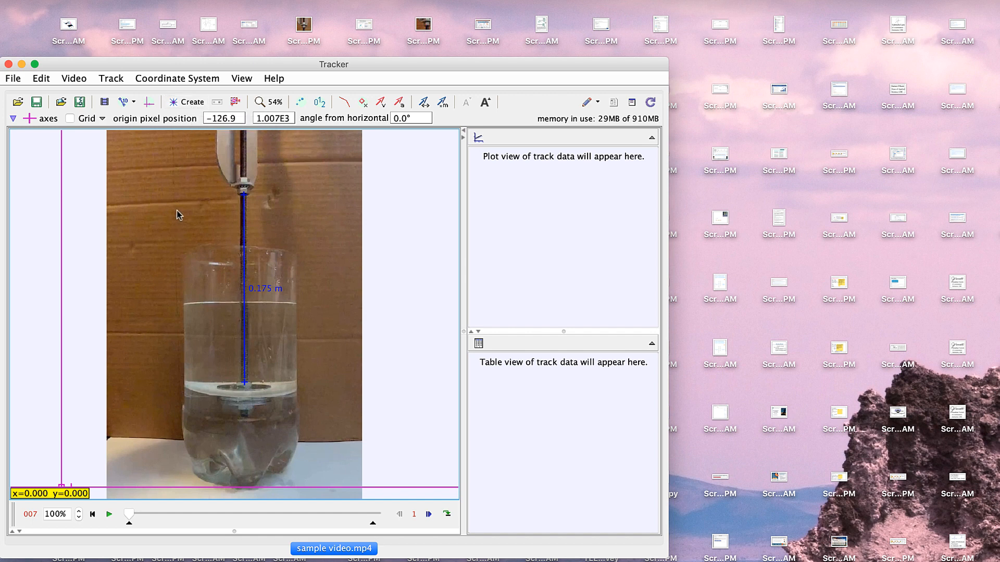
- Create a point mass track and open the Autotracker for it, placing its window clear of the video
click(183, 104)
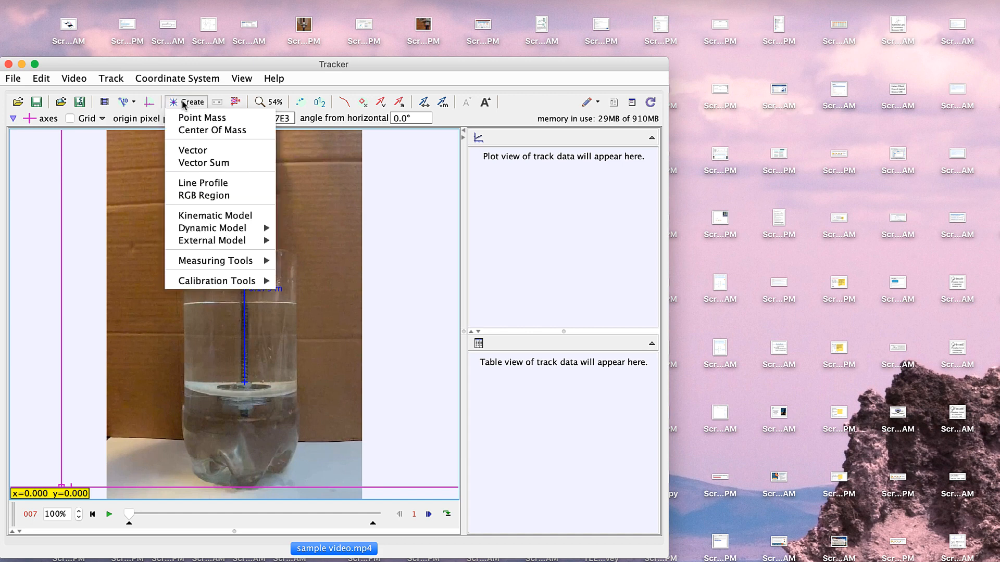
click(190, 118)
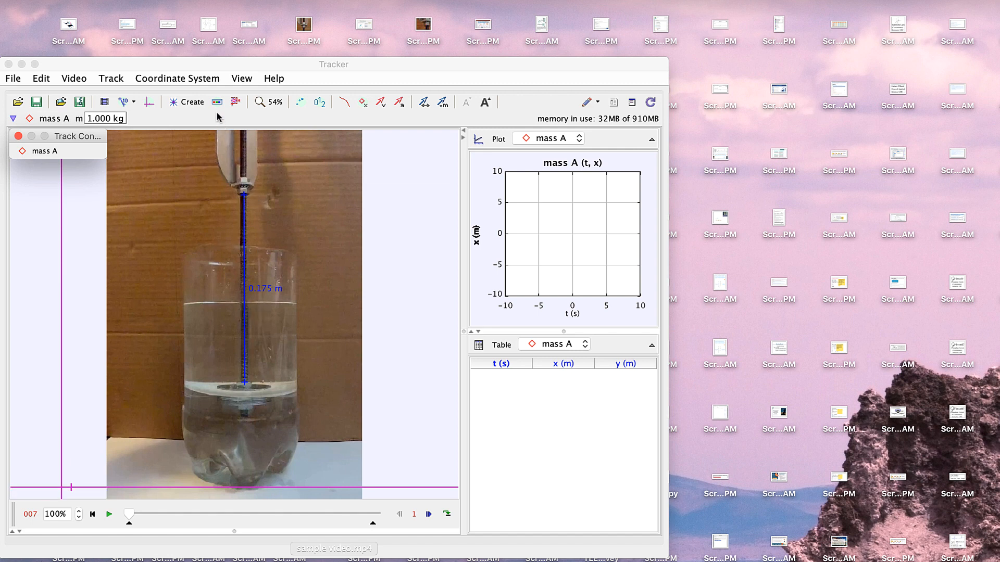
click(235, 102)
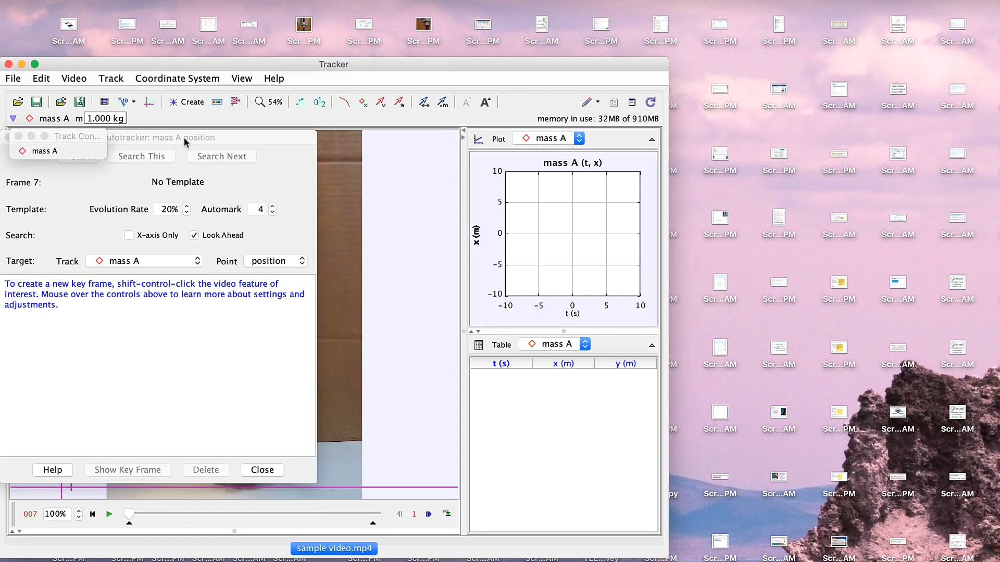
drag(183, 140, 852, 125)
- Zoom the video to 400% and create an Autotracker key frame on the upper nut's upper-right corner in frame 7
click(273, 102)
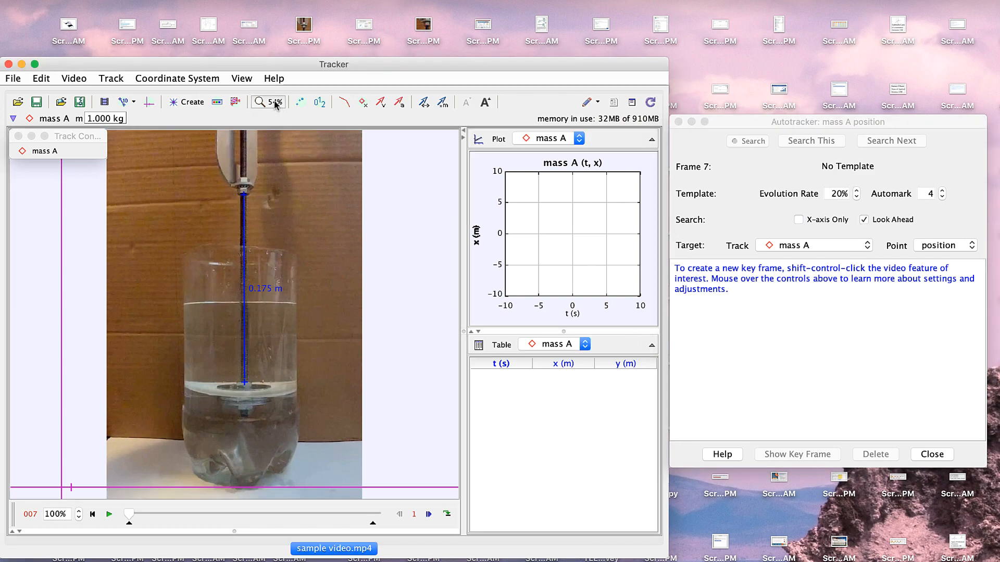
click(278, 188)
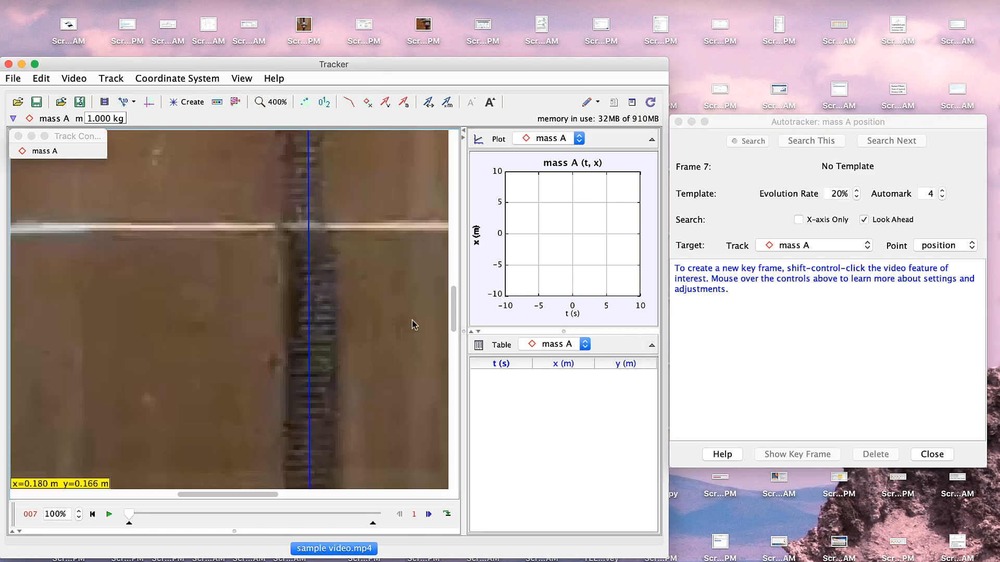
drag(454, 315, 453, 172)
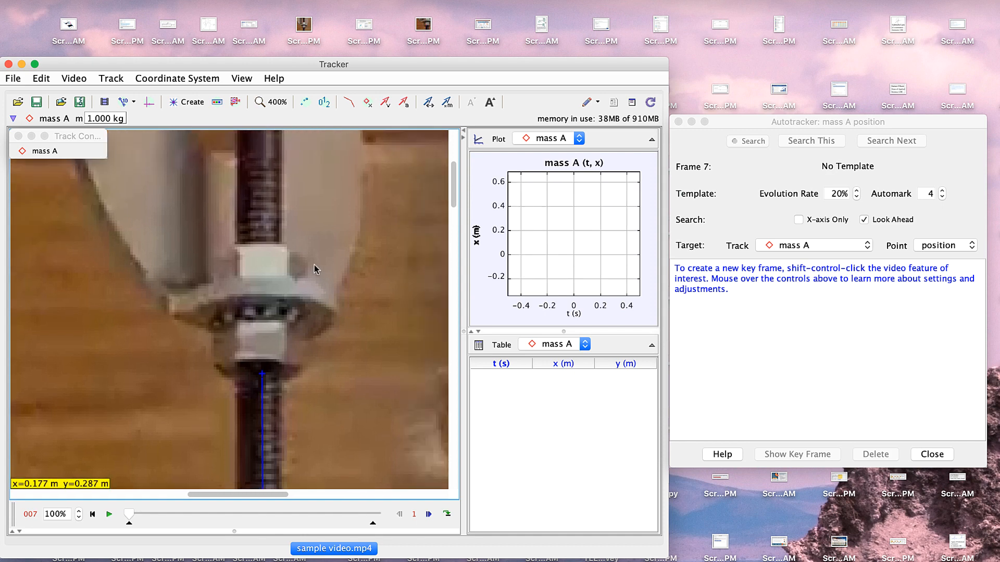
key(shift+ctrl)
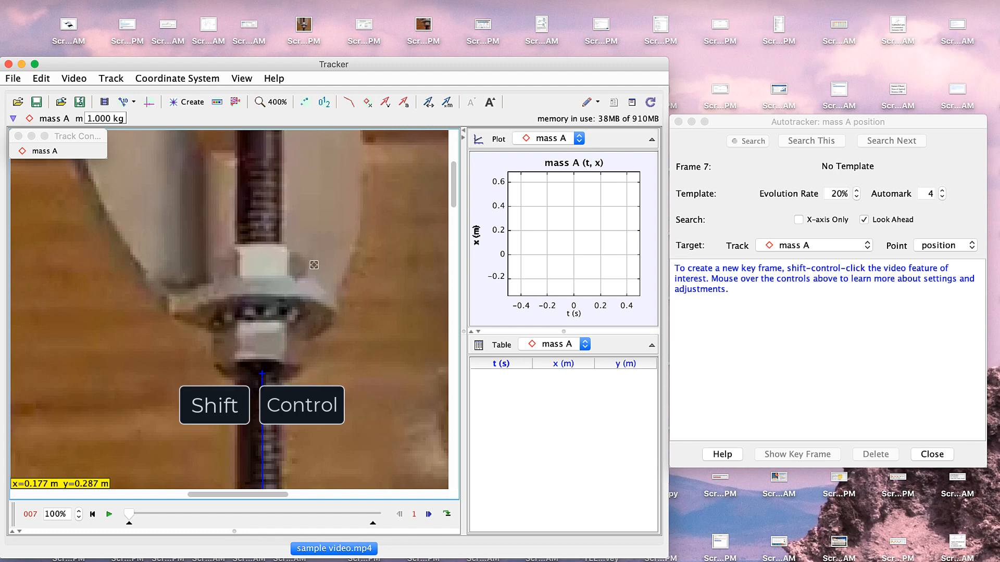
ctrl+shift+click(288, 251)
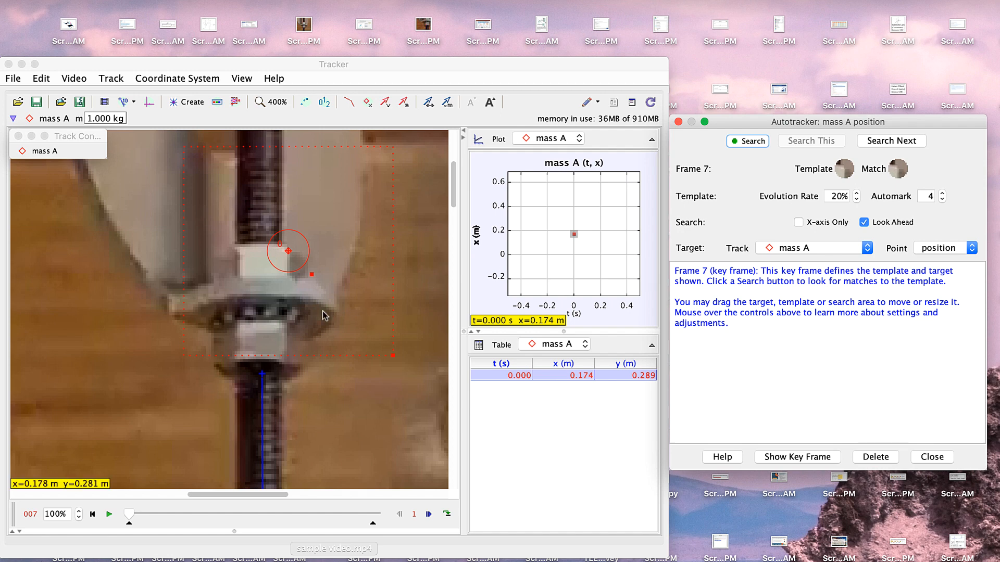
- Move the template circle from the nut's corner onto the washer and enlarge it to enclose the whole fitting
mouse_move(850, 182)
click(280, 272)
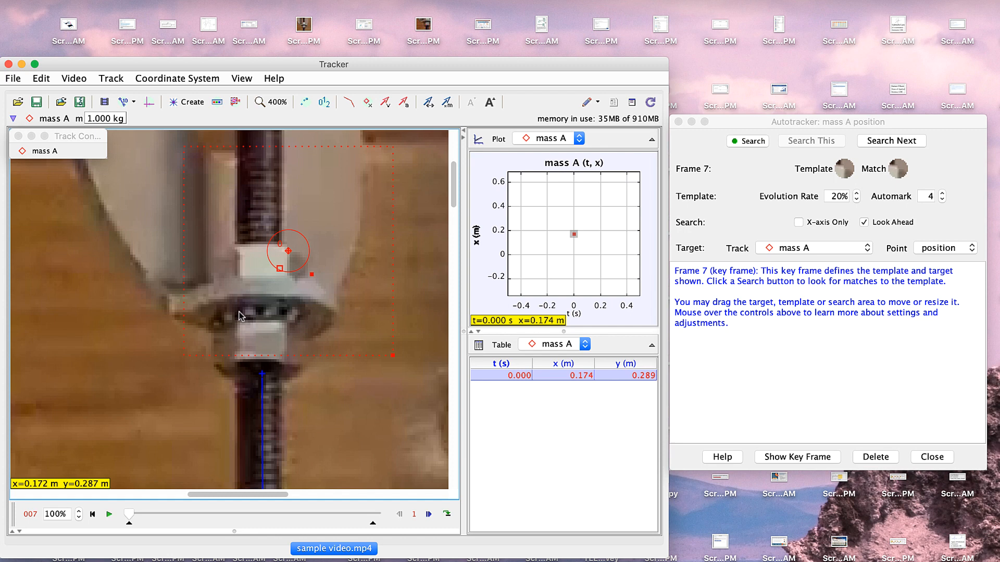
drag(280, 269, 239, 313)
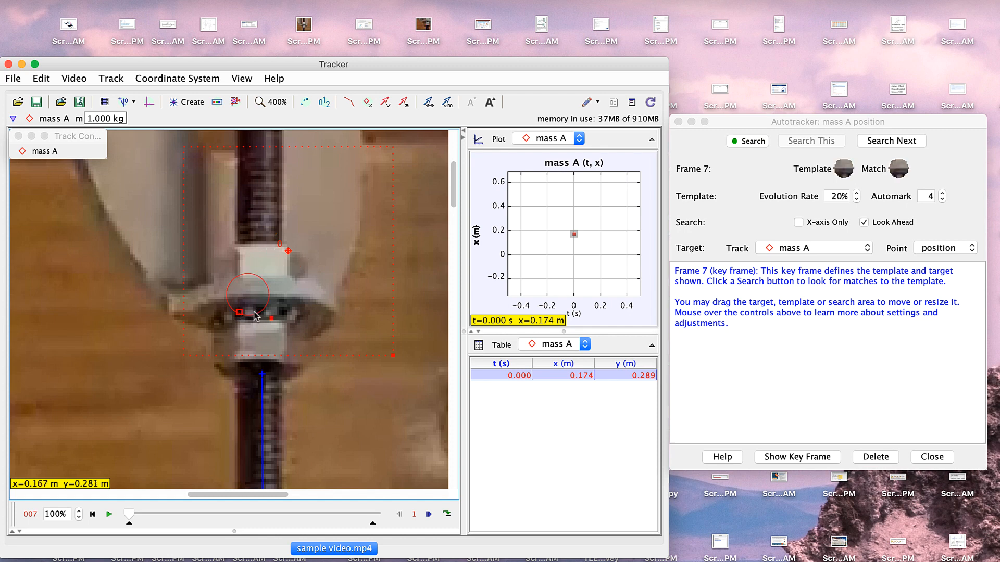
drag(255, 315, 284, 314)
mouse_move(291, 321)
mouse_down()
mouse_move(332, 360)
mouse_move(293, 341)
mouse_up()
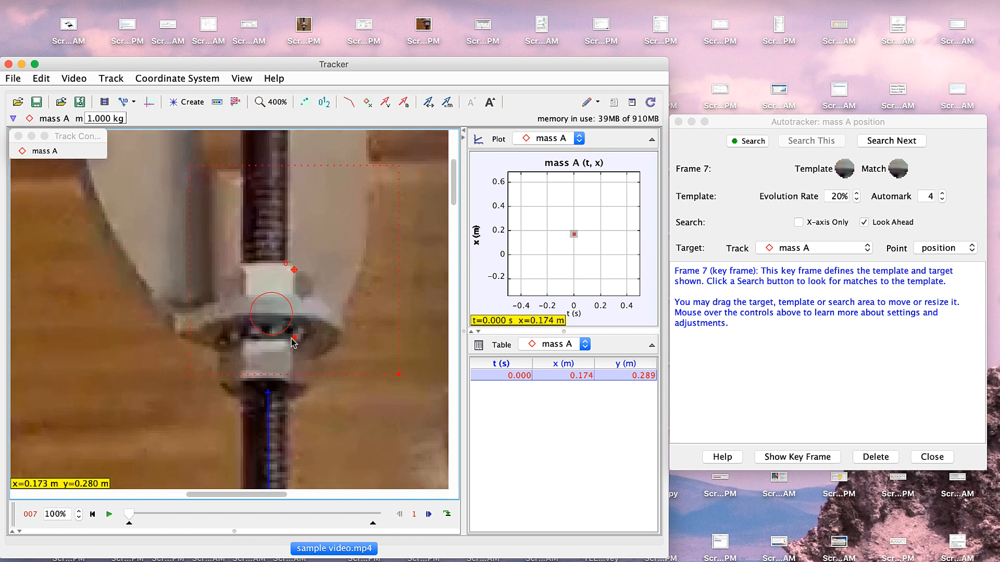
click(294, 338)
drag(355, 395, 364, 404)
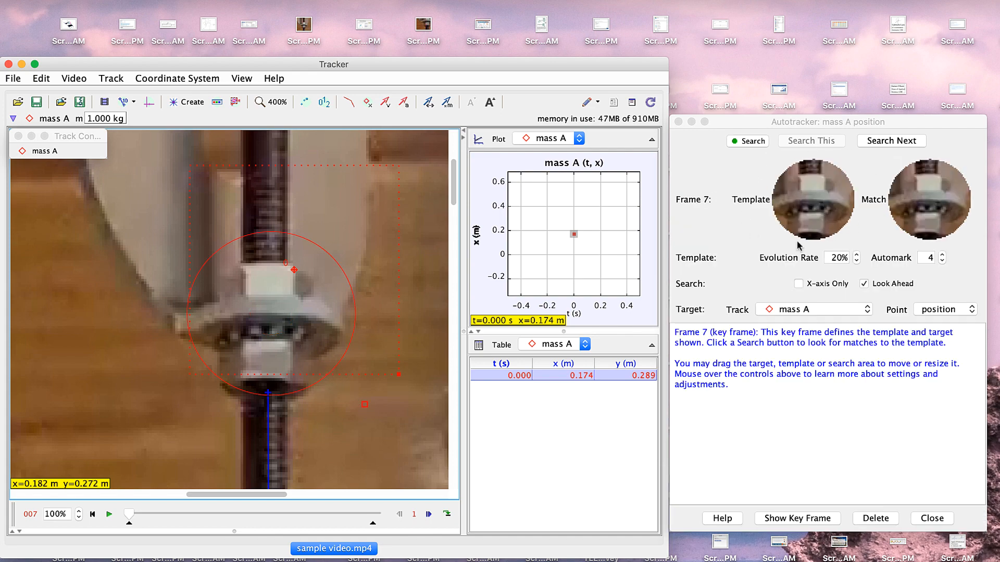
mouse_move(784, 185)
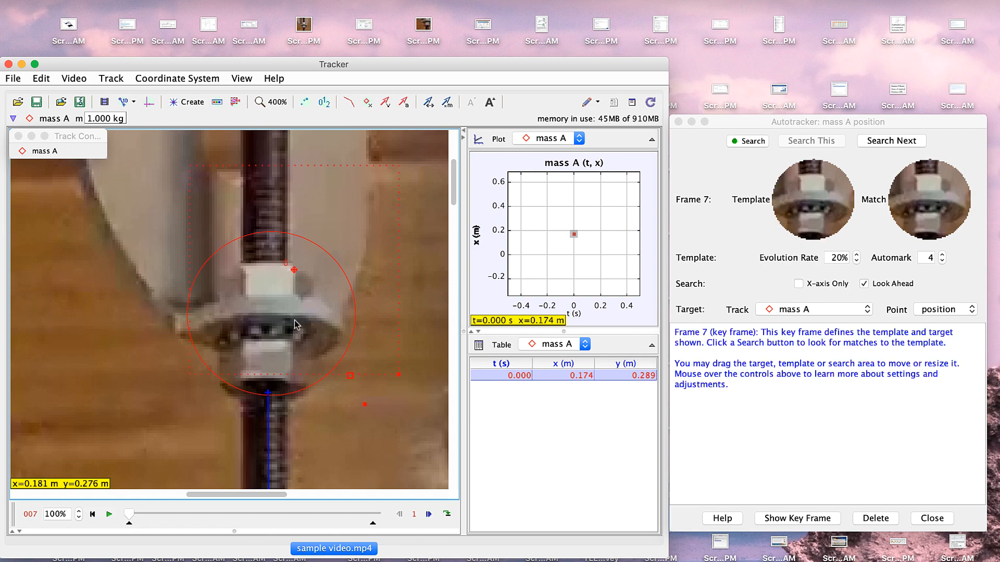
- Redefine the frame 7 template centred on the washer, position its search area around it, and enlarge the template to enclose both nuts
ctrl+shift+click(264, 317)
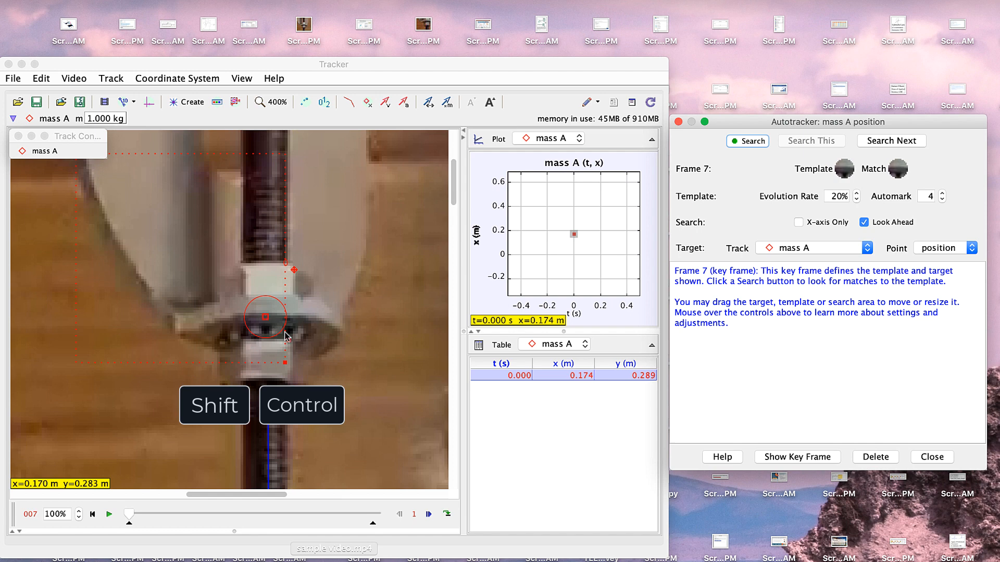
drag(289, 343, 374, 408)
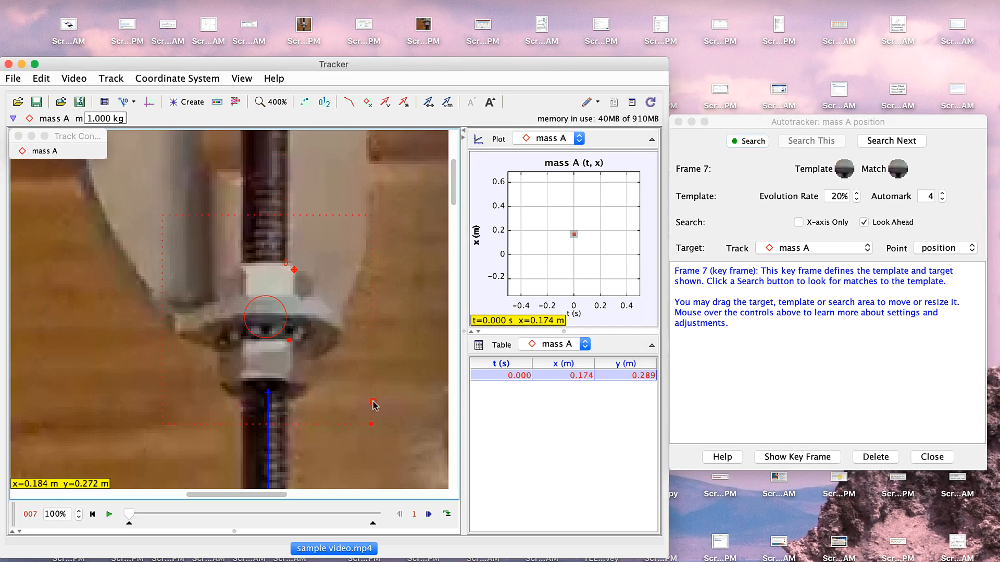
click(290, 343)
drag(352, 409, 360, 411)
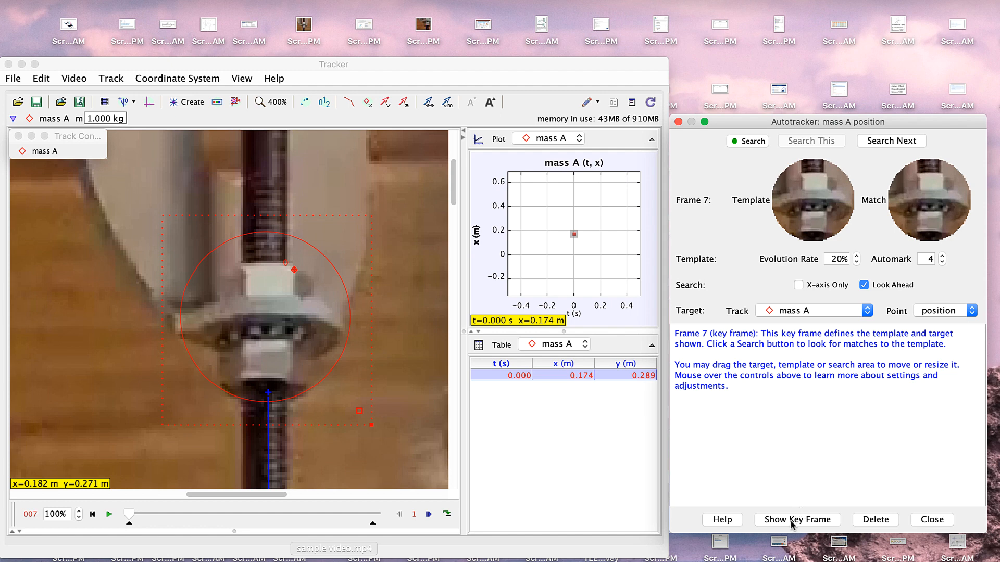
click(791, 522)
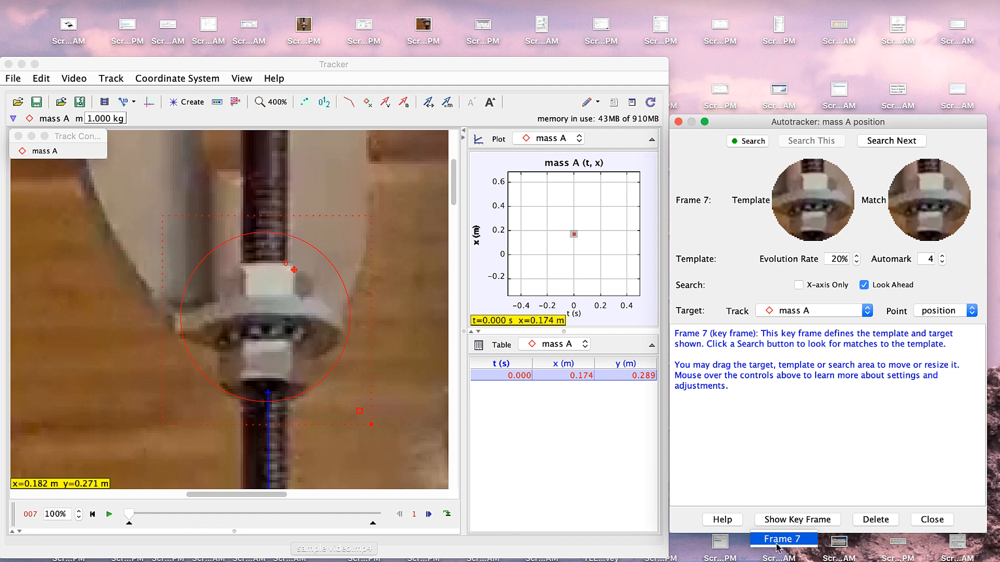
click(784, 479)
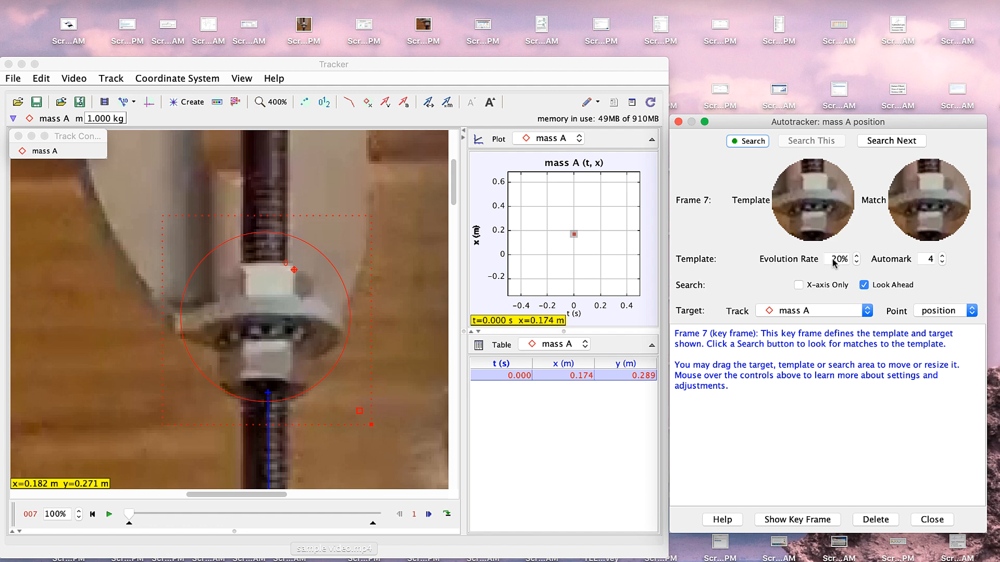
- Set the template's evolution rate to 5% and the automark level to 10
mouse_move(841, 264)
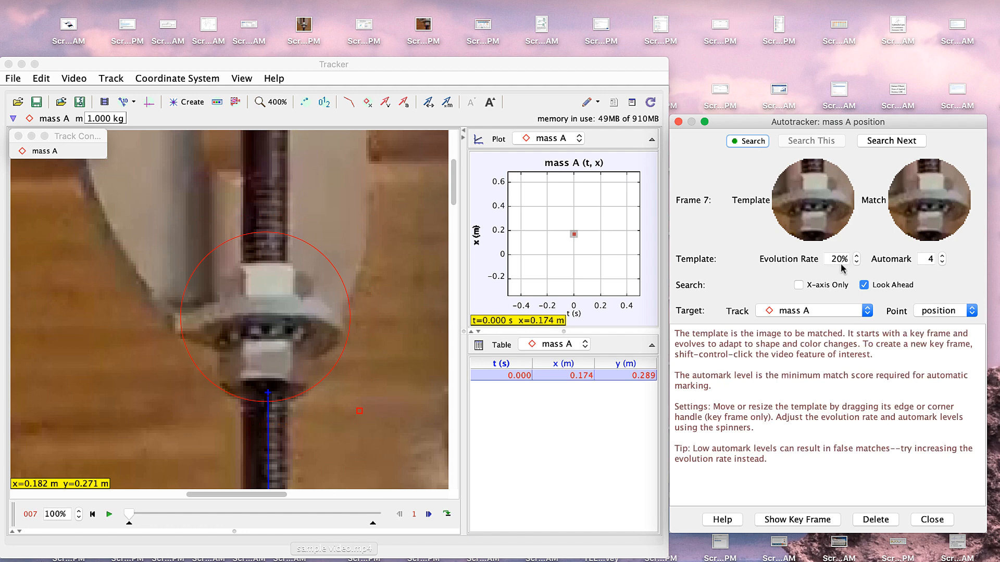
click(856, 262)
click(856, 262)
click(856, 262)
click(941, 257)
click(941, 256)
click(941, 256)
click(942, 256)
click(942, 257)
click(942, 257)
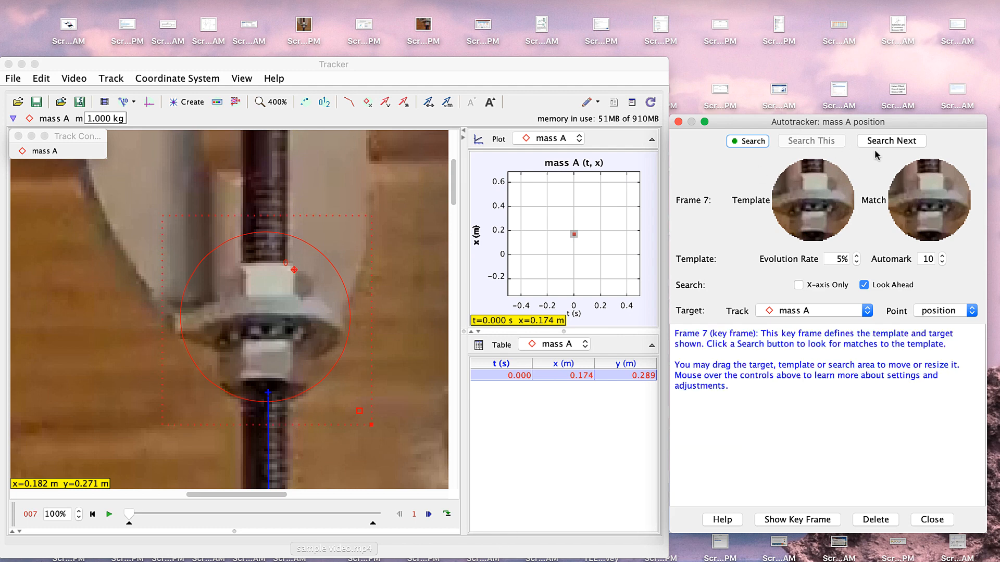
- Autotrack frames 8, 9 and 10 one at a time, and start the continuous search through the remaining frames
click(891, 145)
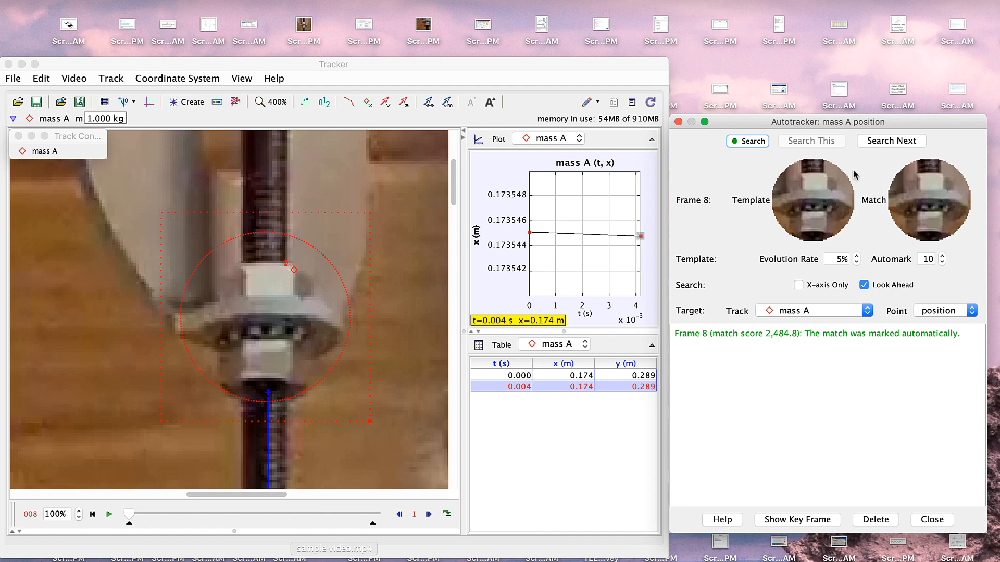
click(870, 142)
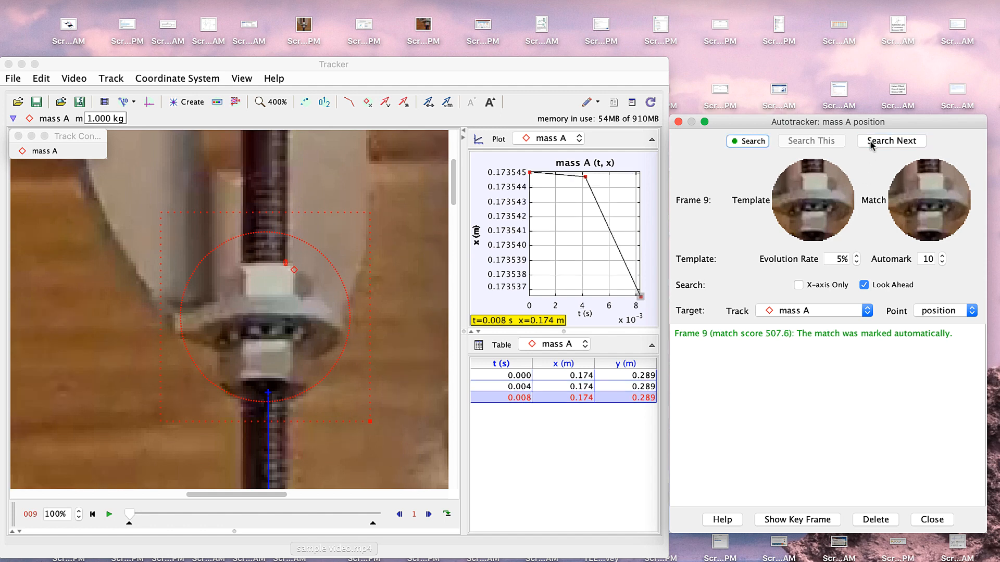
click(870, 141)
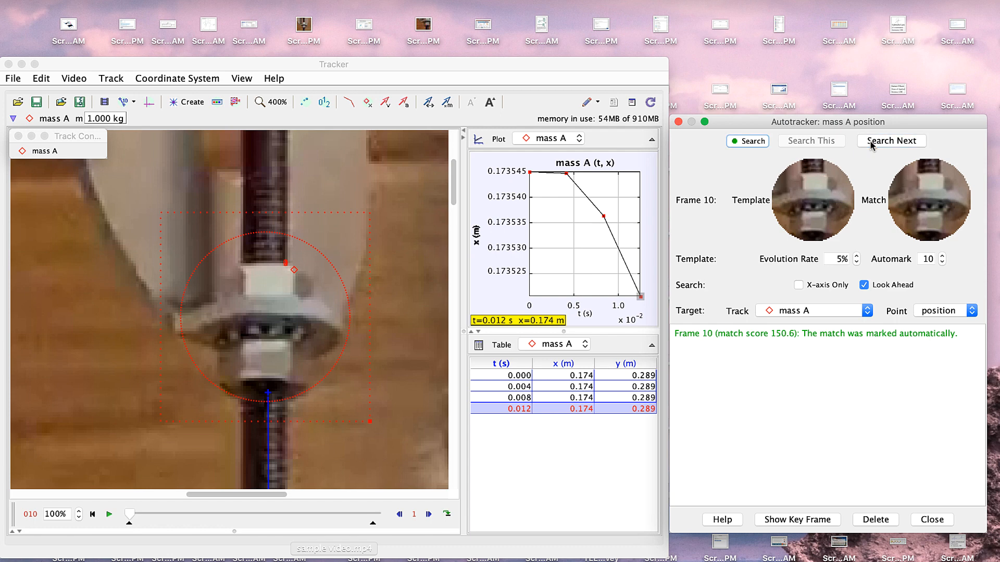
click(748, 144)
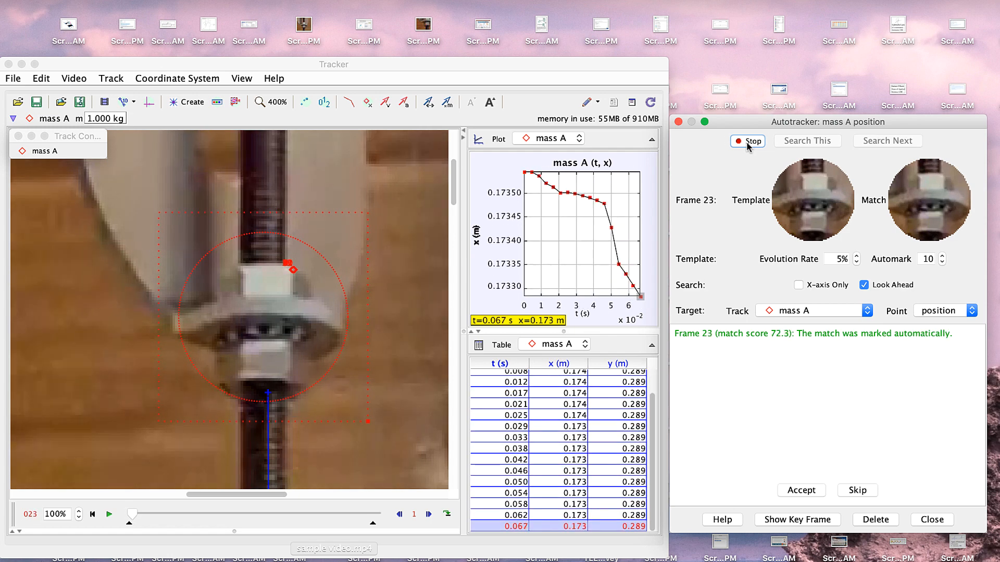
- Display two plots for mass A during the search, and pause the tracking at frame 344
click(497, 140)
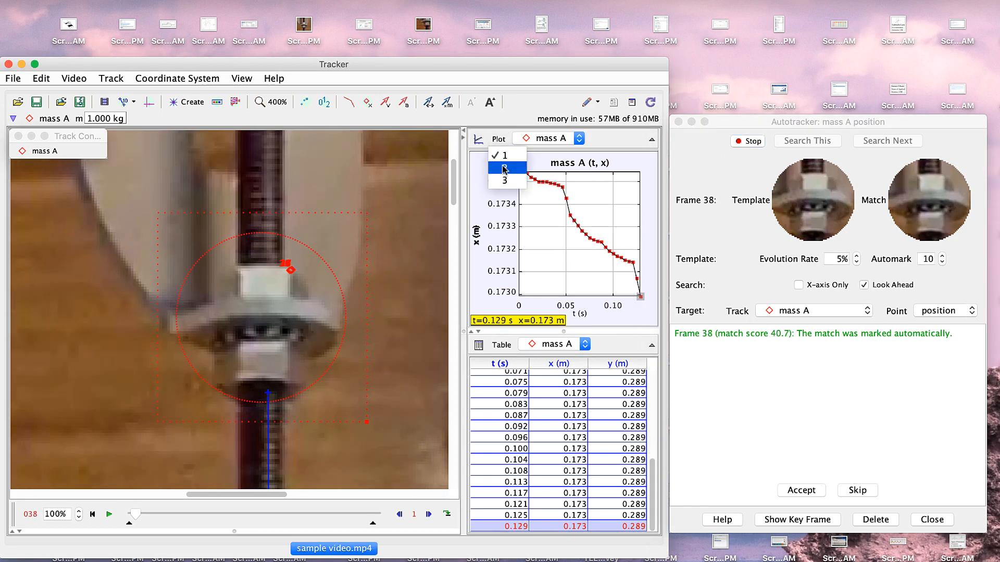
click(504, 167)
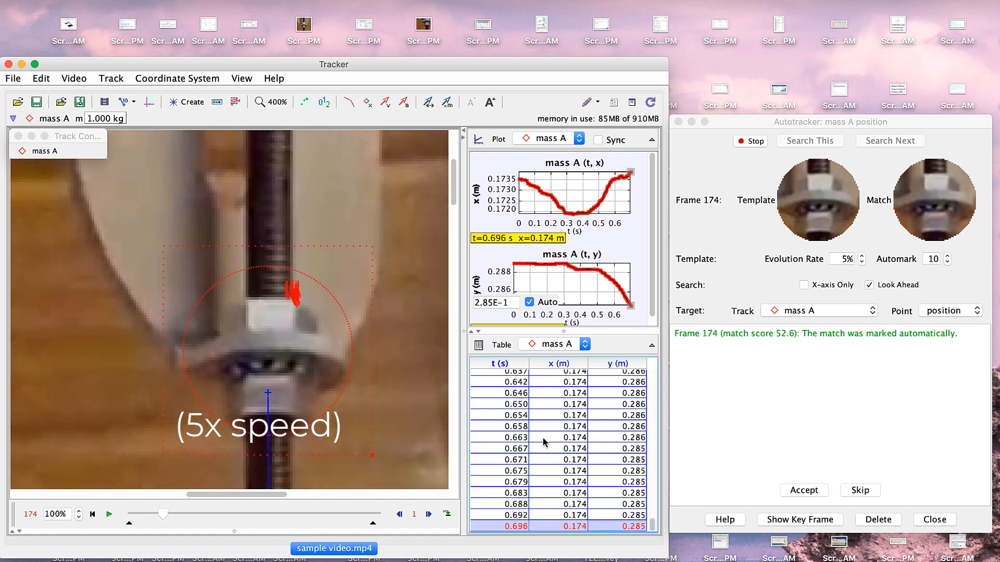
drag(453, 192, 452, 215)
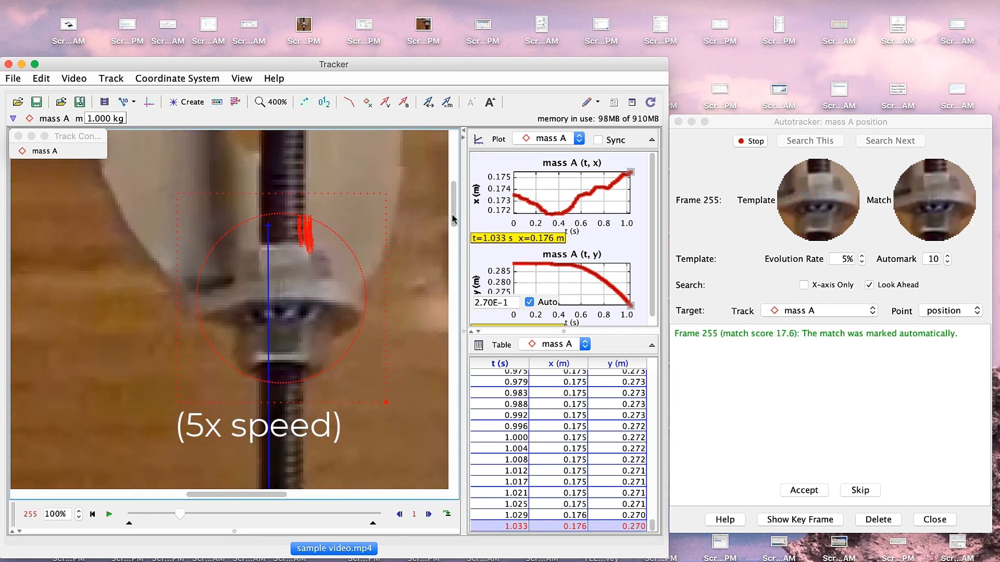
drag(453, 211, 453, 237)
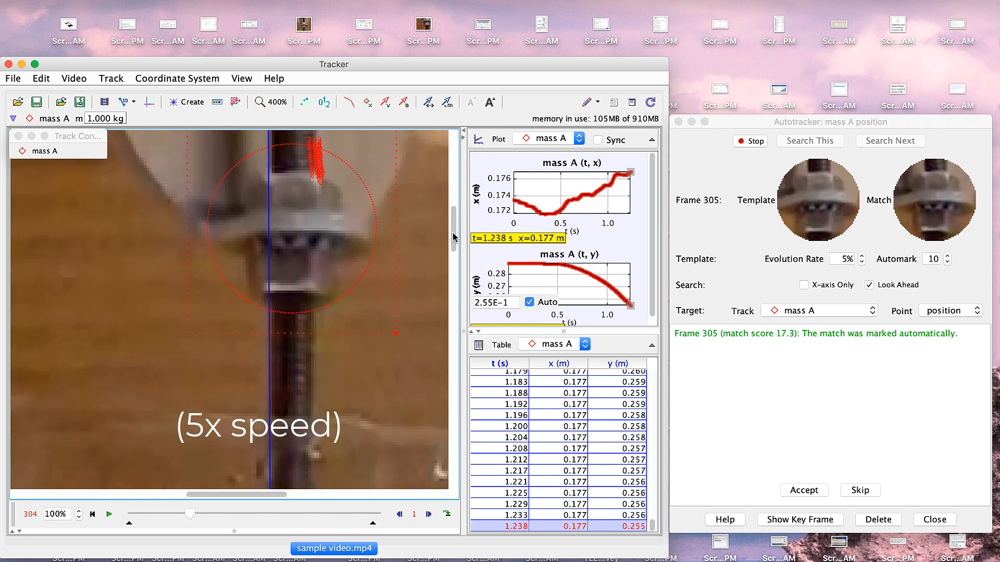
click(743, 146)
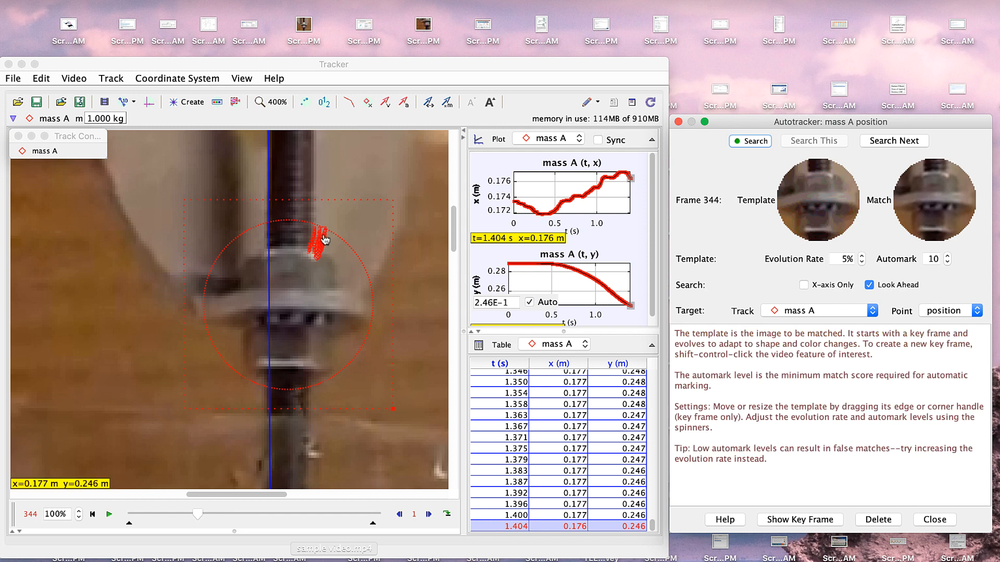
- Turn off the track trails and resume the continuous automatic search from frame 344
click(305, 103)
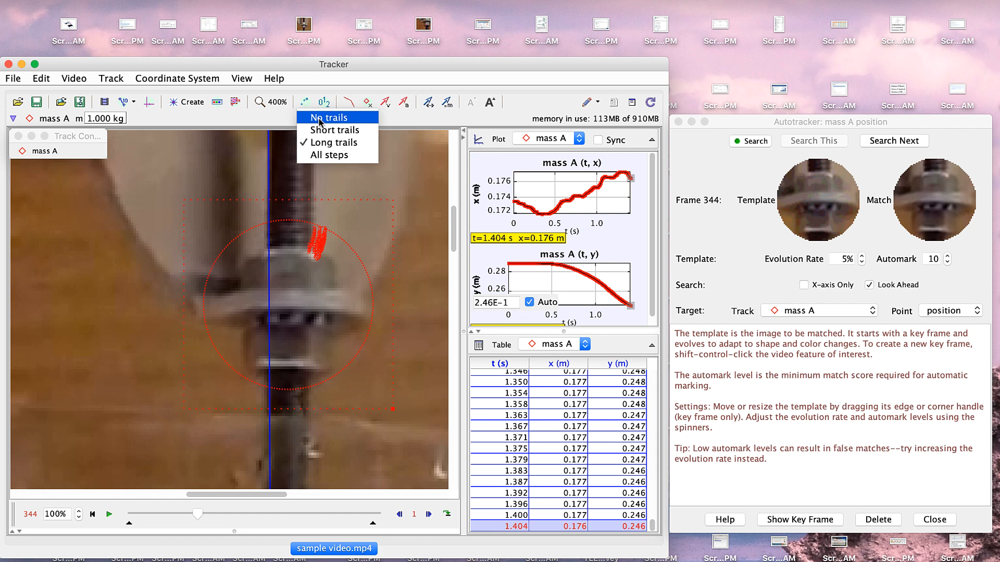
click(320, 121)
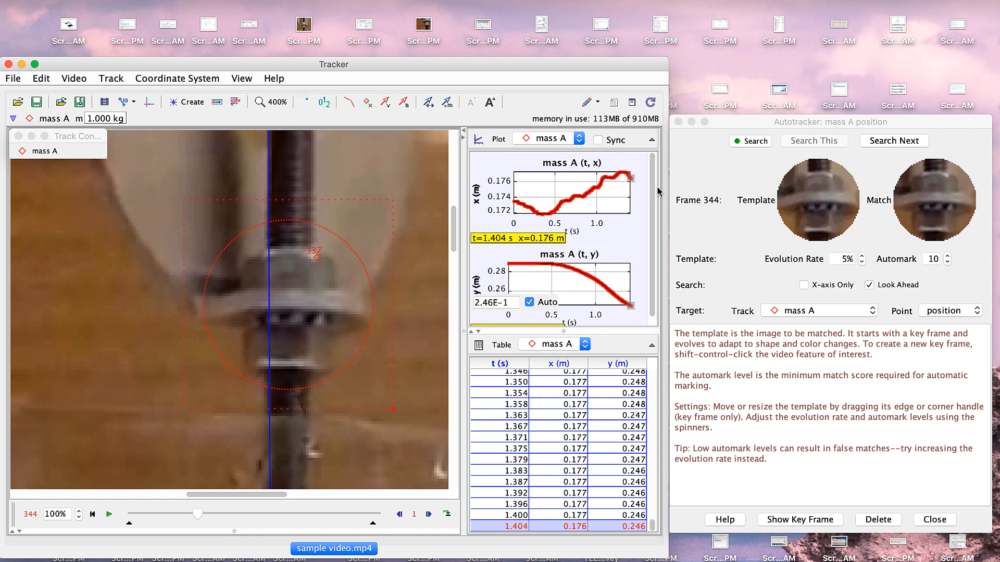
click(746, 141)
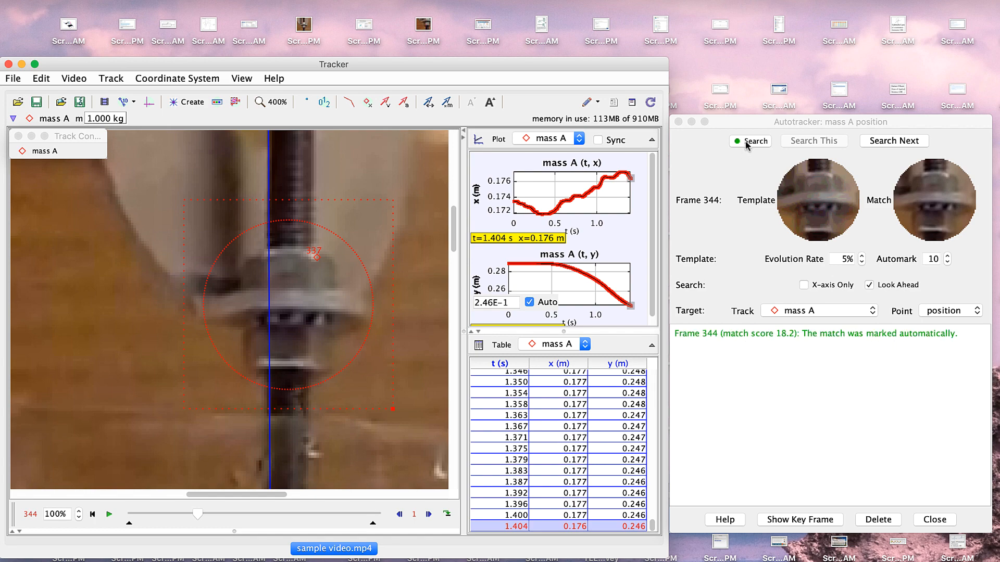
click(745, 142)
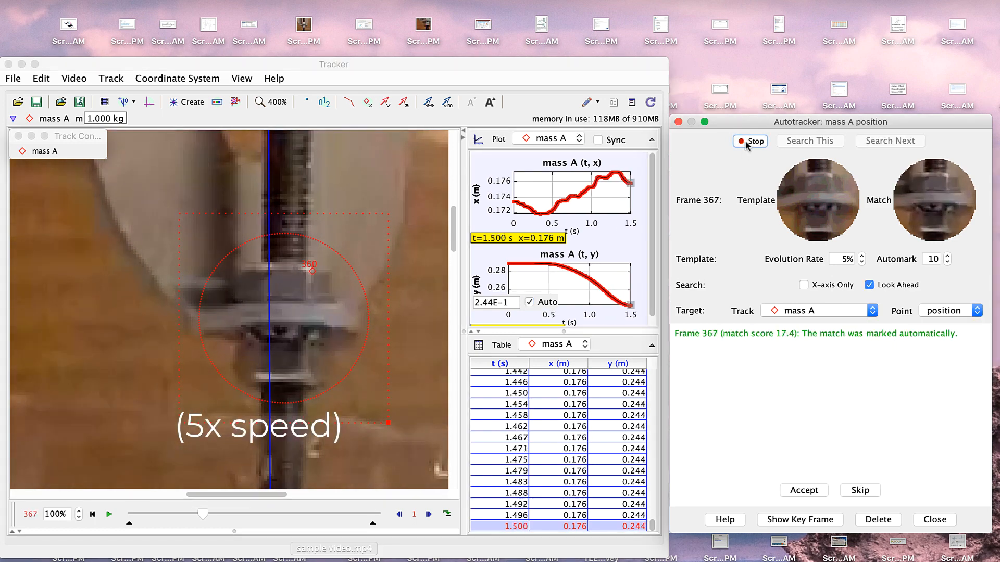
drag(453, 232, 454, 216)
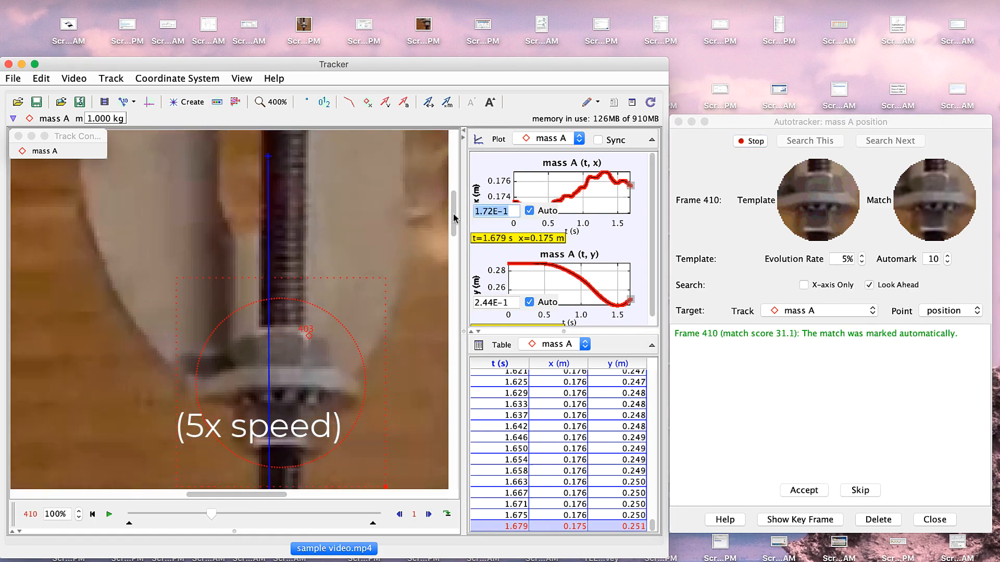
click(759, 356)
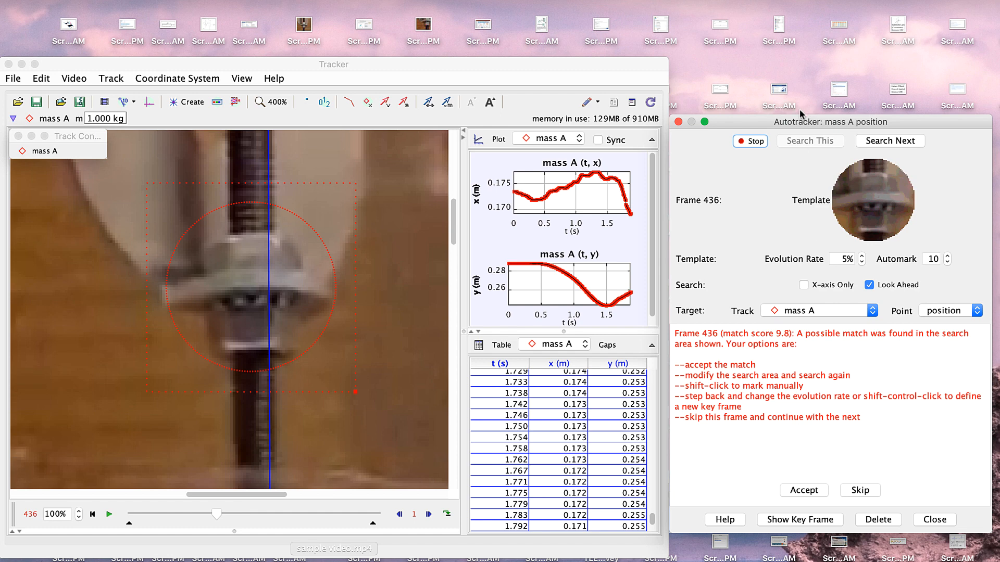
- Stop the search at frame 436 and define a new key frame with the target on the nut's upper corner and the template centred on the fitting
click(753, 142)
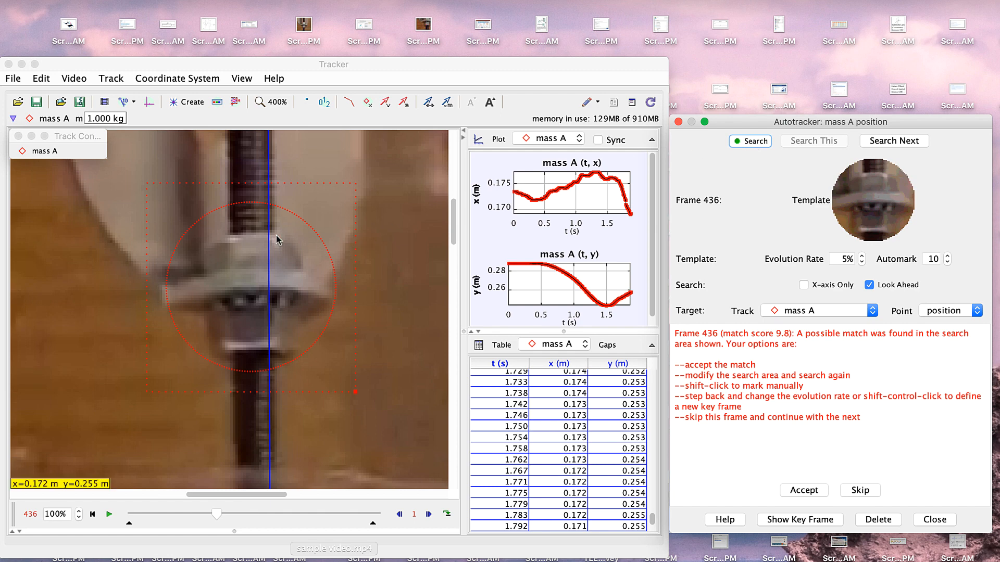
key(shift+ctrl)
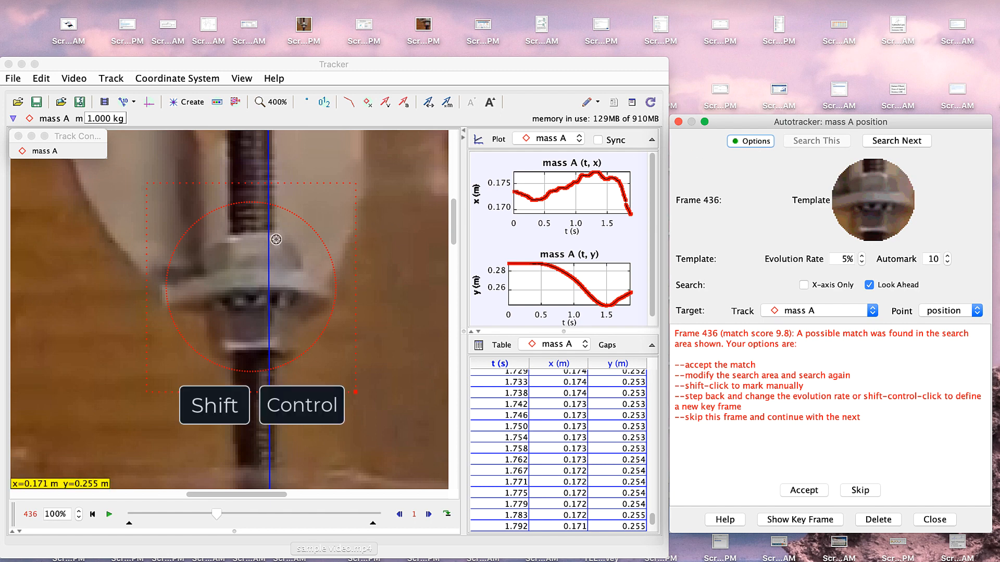
ctrl+shift+click(277, 242)
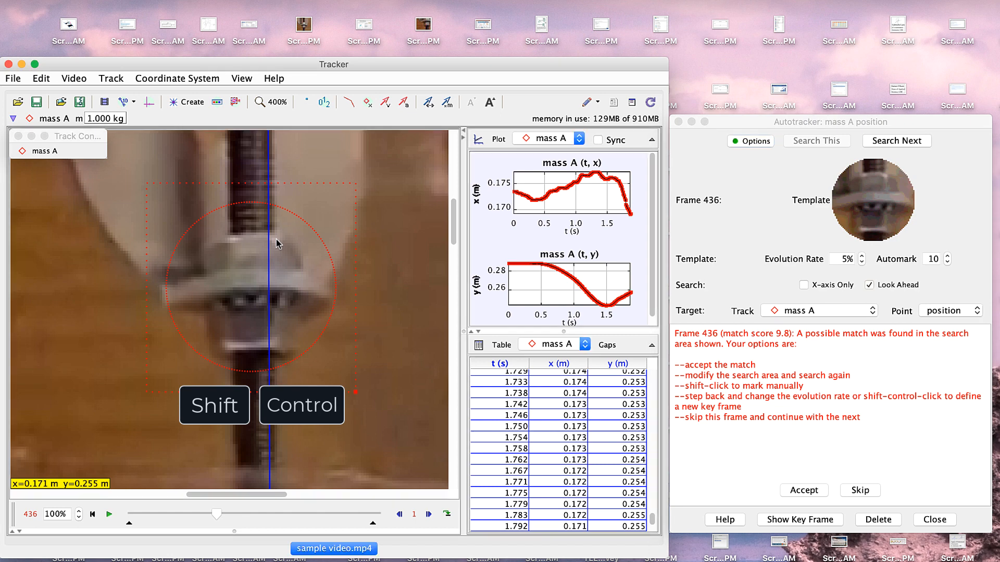
ctrl+shift+click(277, 242)
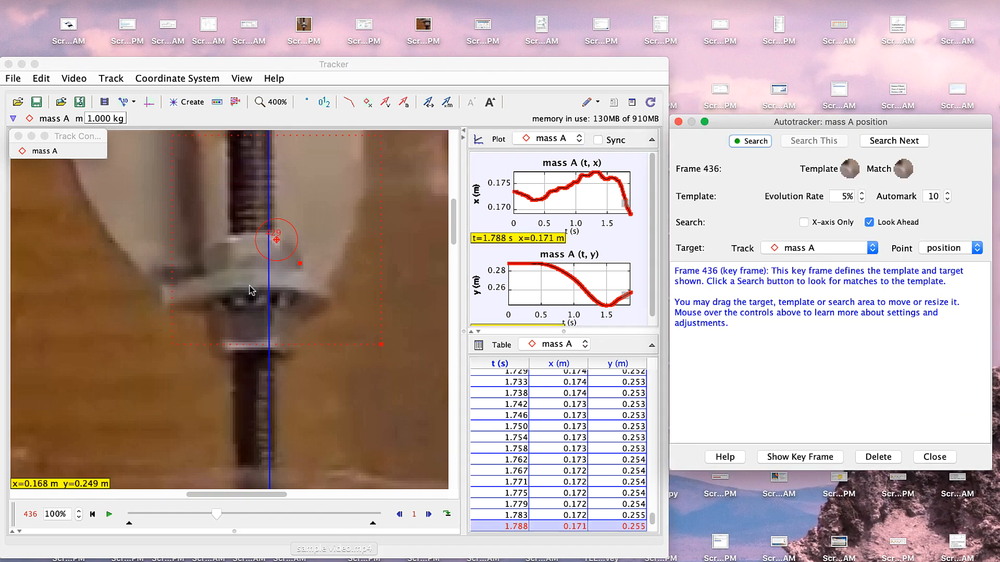
key(shift)
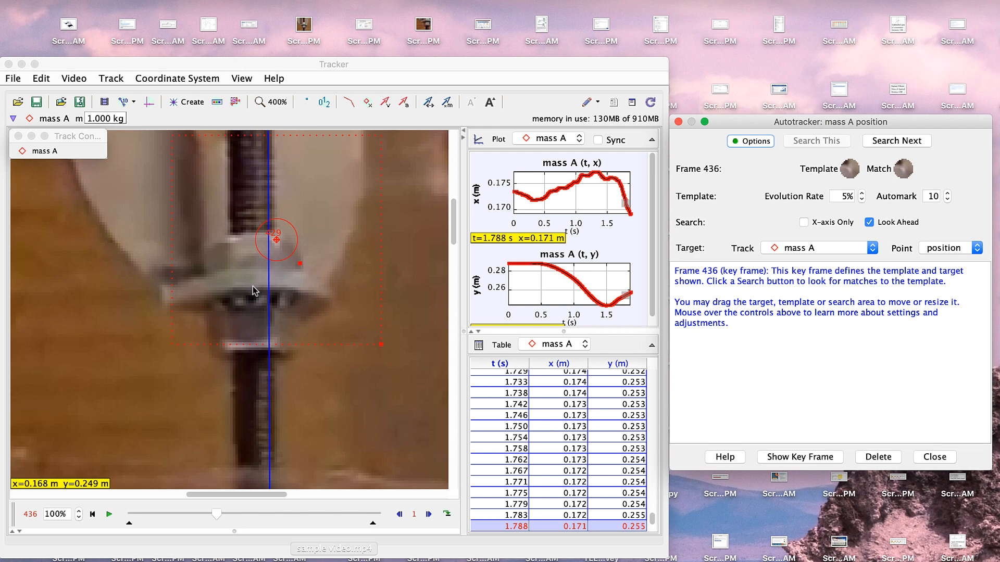
ctrl+shift+click(252, 286)
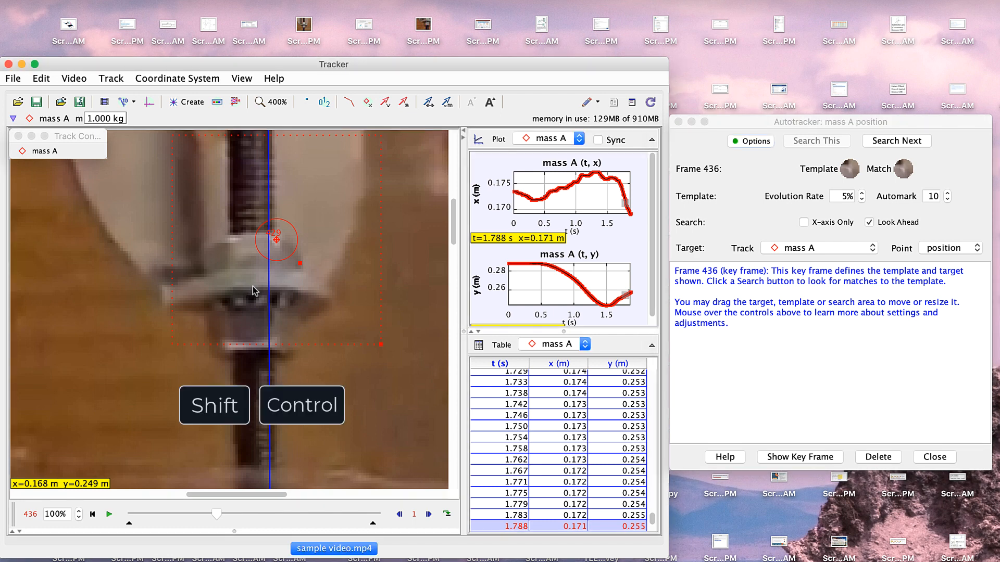
ctrl+shift+click(253, 287)
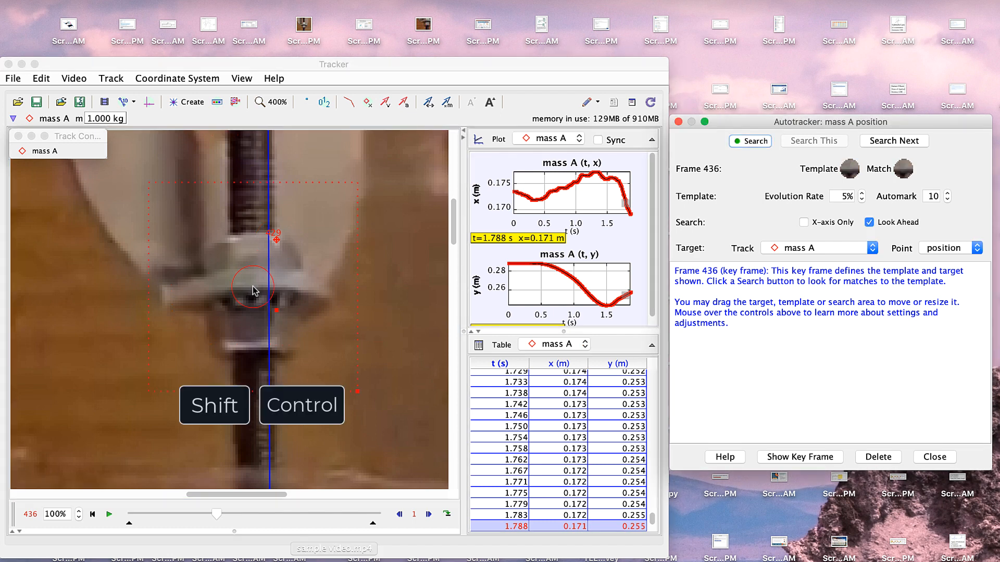
- Enlarge the frame 436 template circle until it encloses the whole fitting
click(277, 311)
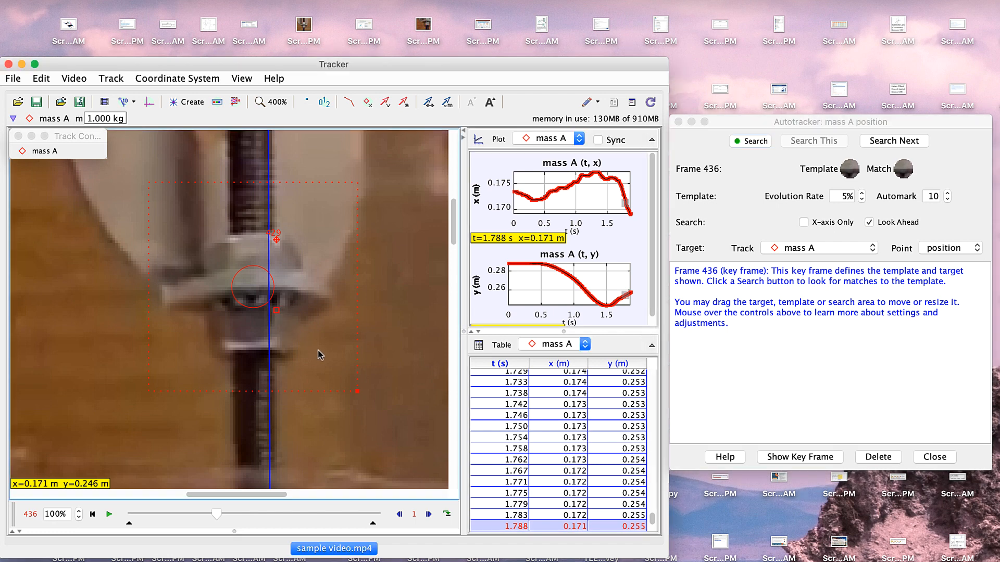
drag(319, 350, 332, 360)
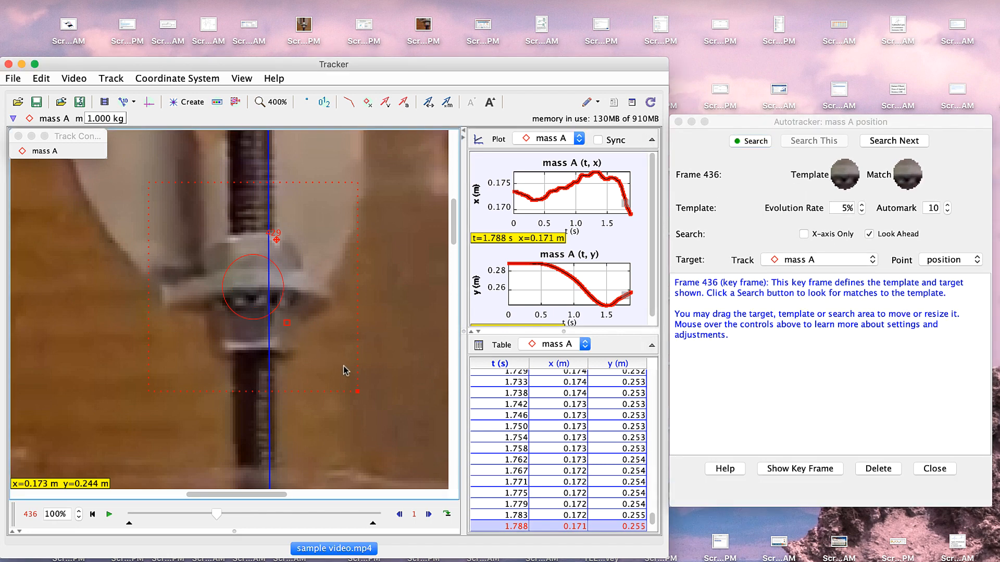
mouse_move(348, 371)
mouse_down()
mouse_move(340, 364)
mouse_move(349, 380)
mouse_up()
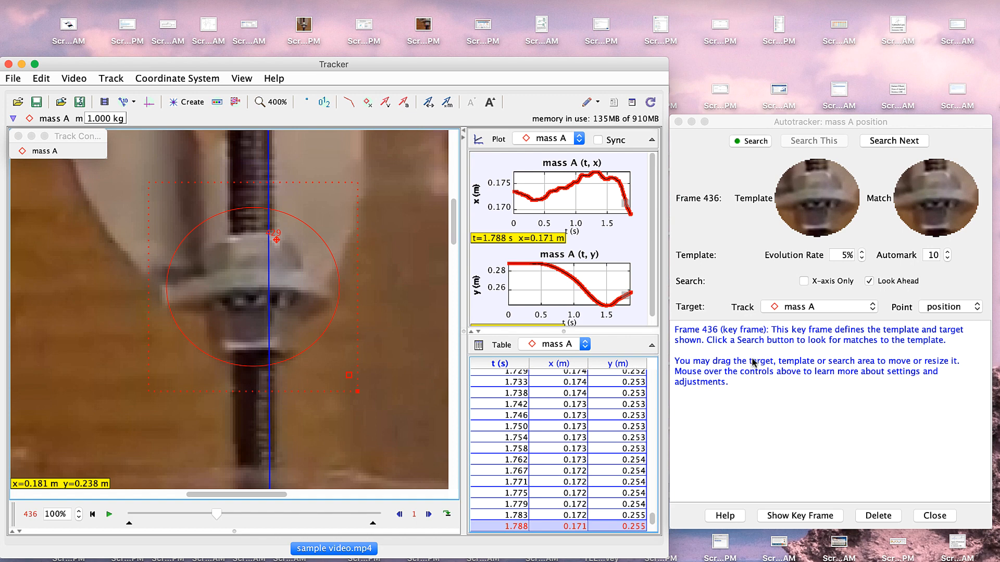
- Autotrack frames 437 and 438 one at a time, and start the continuous search through the following frames
click(888, 139)
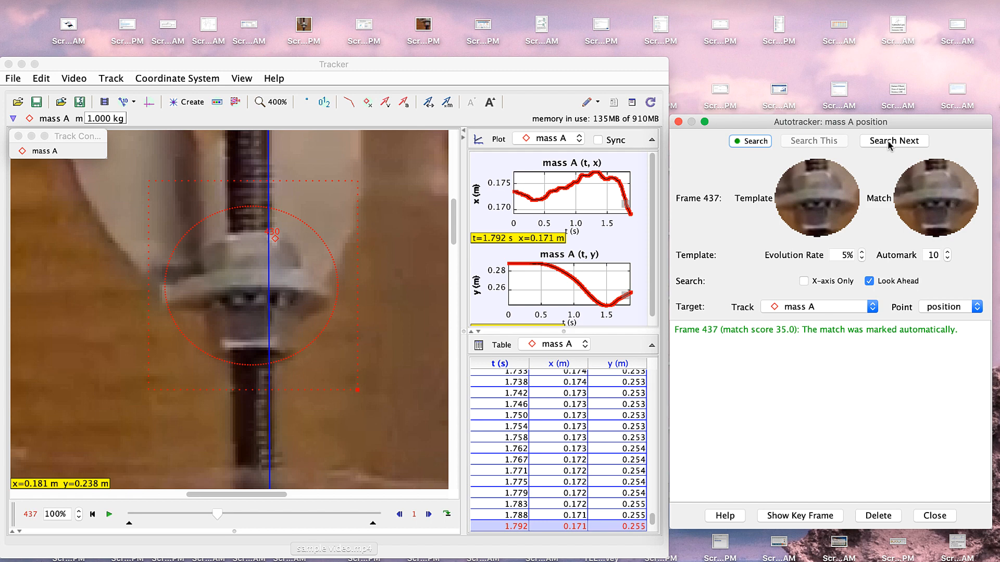
click(888, 139)
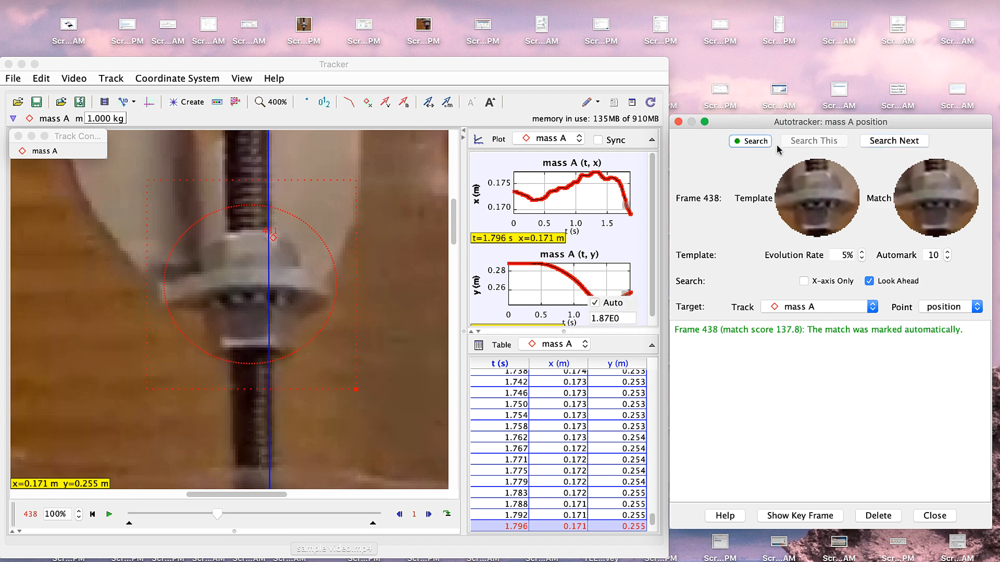
click(758, 144)
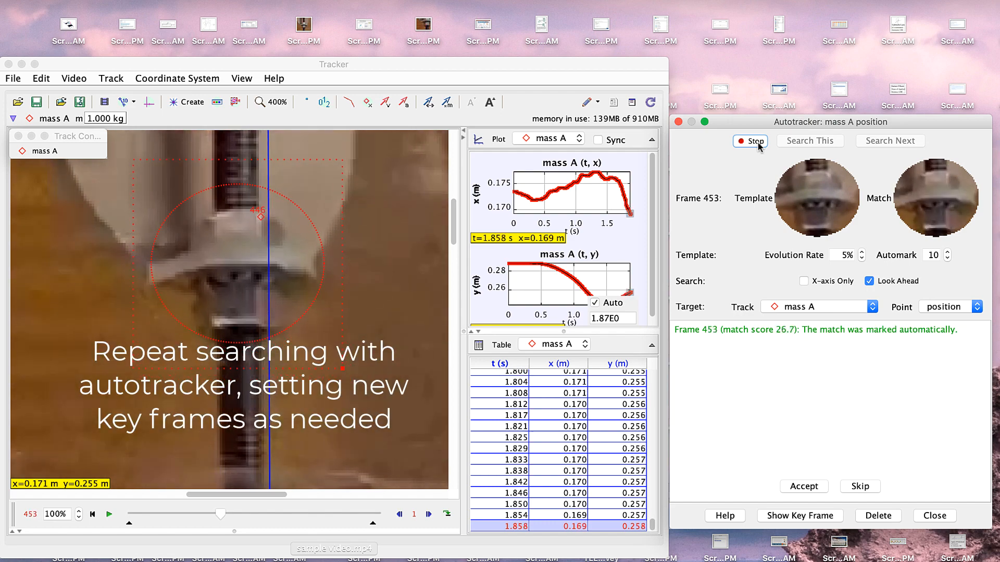
- Define a new key frame at frame 470 with the template covering the fitting, and resume the continuous search
drag(453, 227, 454, 211)
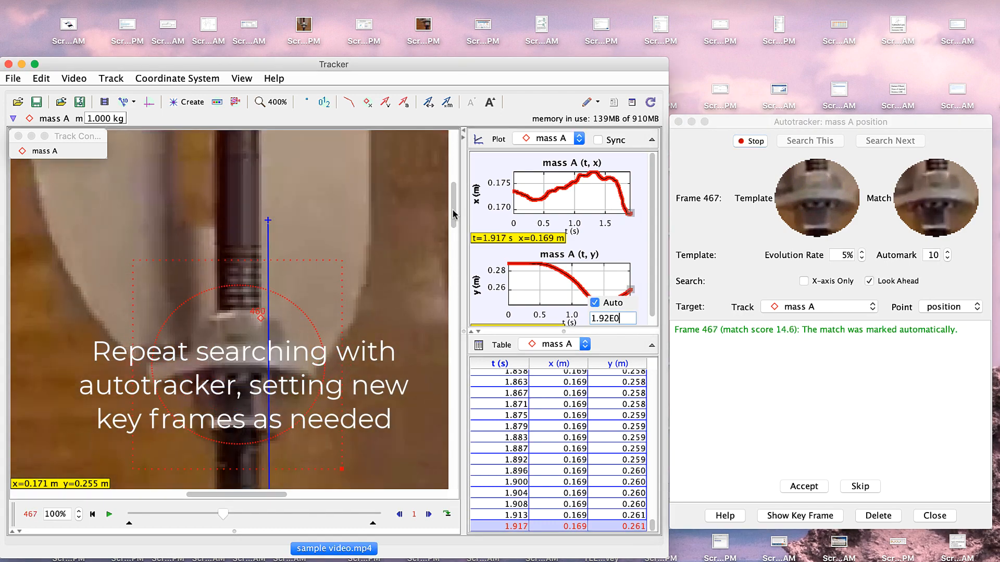
click(750, 142)
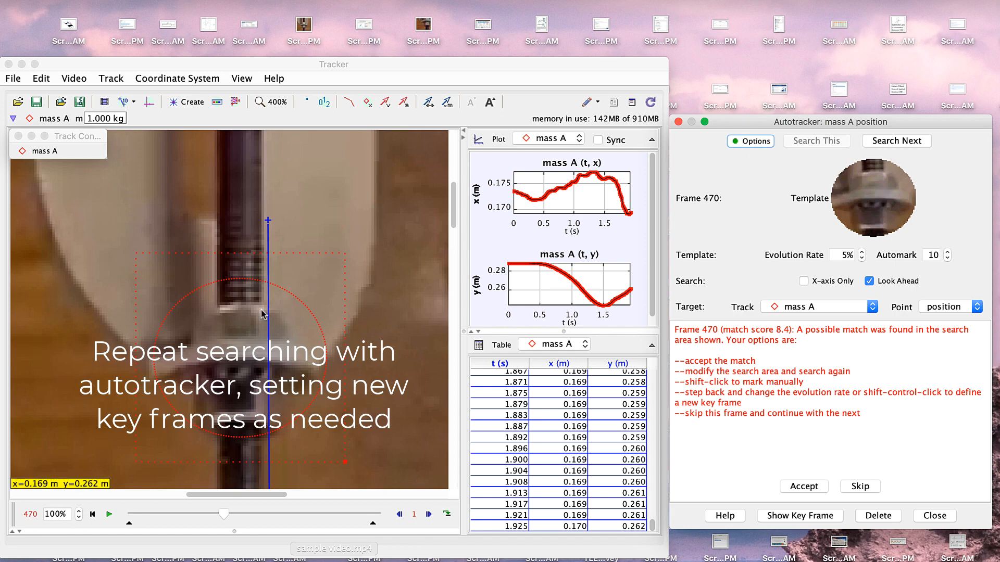
ctrl+shift+click(262, 311)
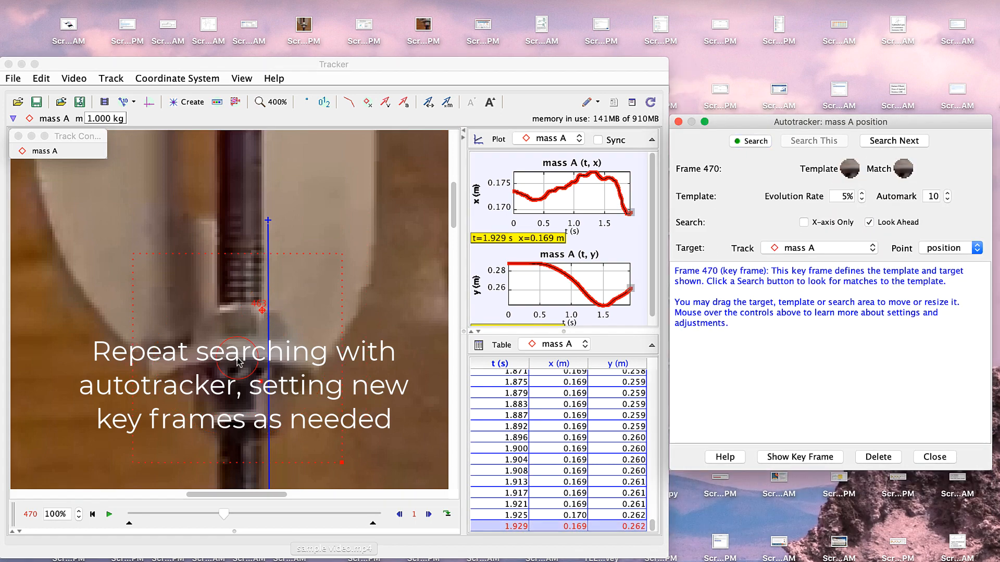
click(757, 141)
click(758, 142)
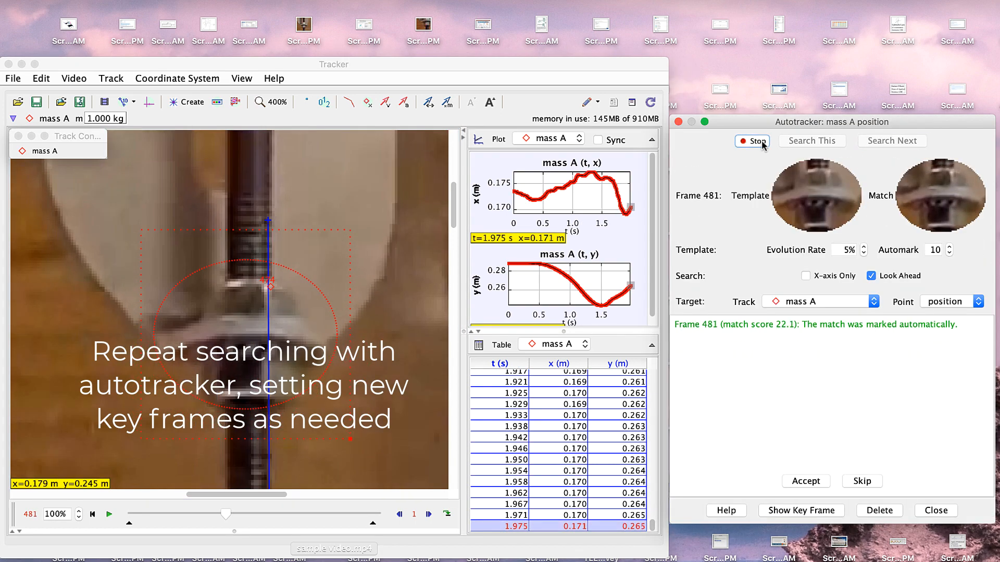
- Define a new key frame at frame 489, centre and enlarge the template over the fitting, and restart the continuous search
ctrl+shift+click(263, 313)
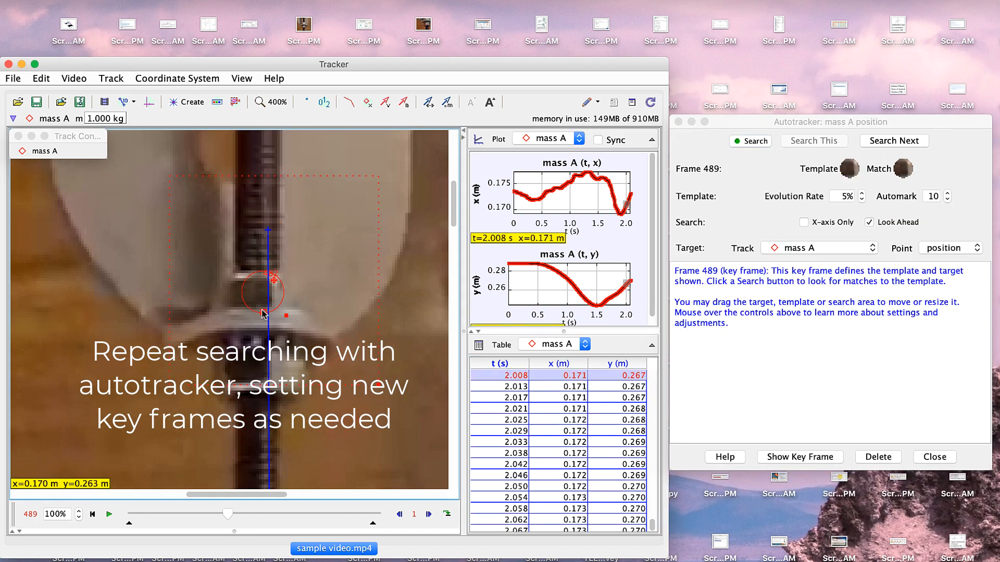
drag(257, 331, 256, 350)
drag(284, 385, 363, 443)
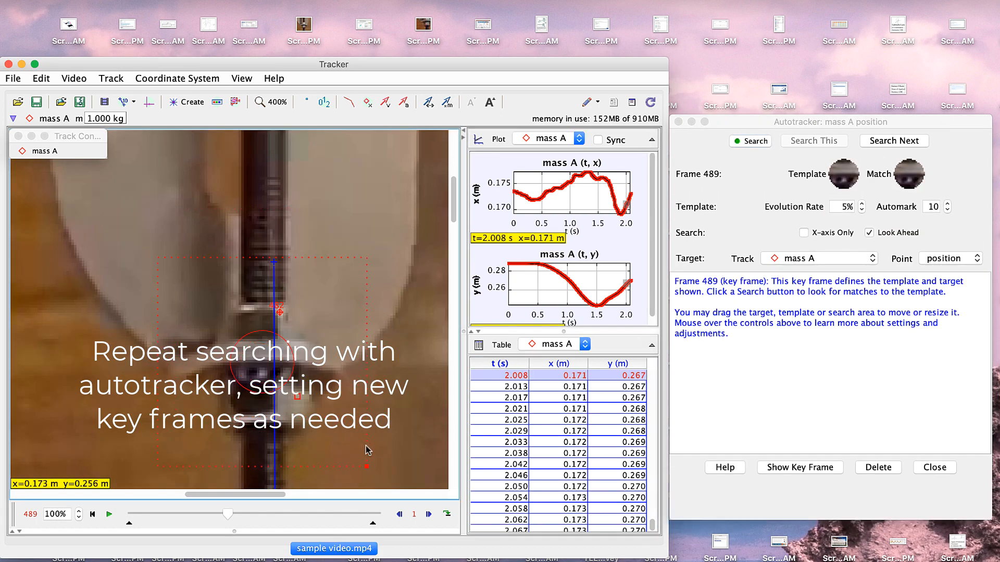
click(753, 141)
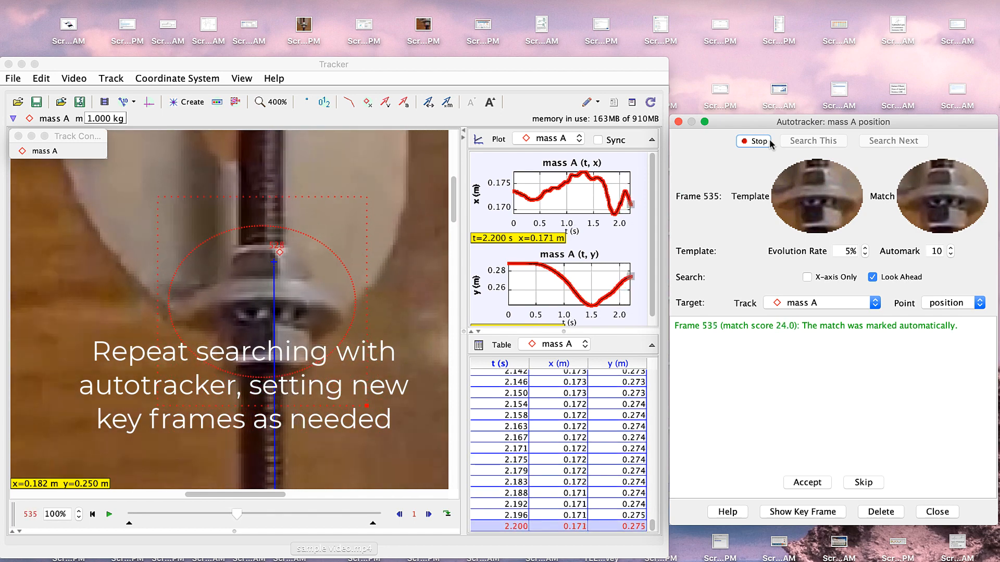
- Define a new key frame at frame 629 with a template enclosing the fitting, and run the continuous search through frame 1200
drag(454, 195, 454, 186)
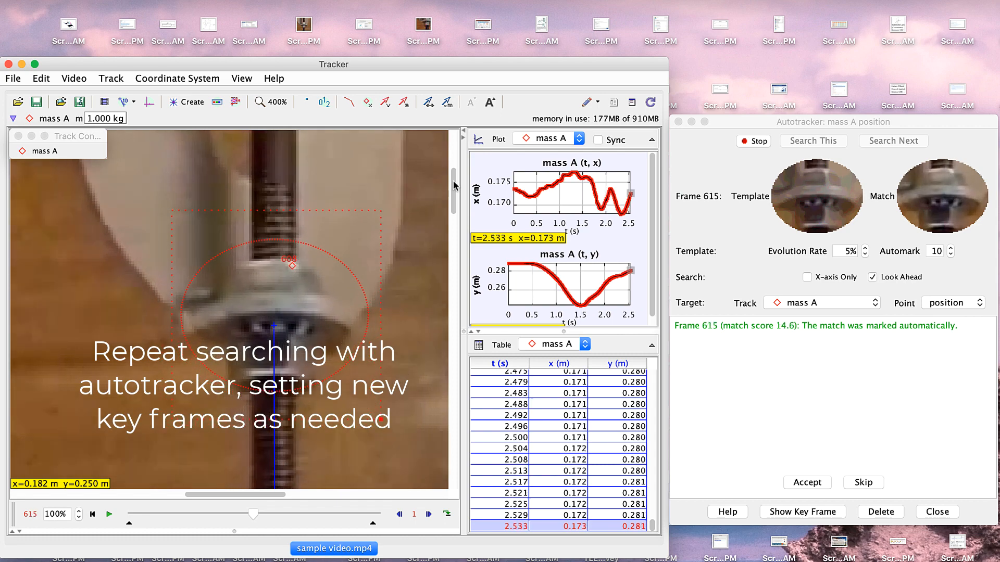
ctrl+shift+click(304, 255)
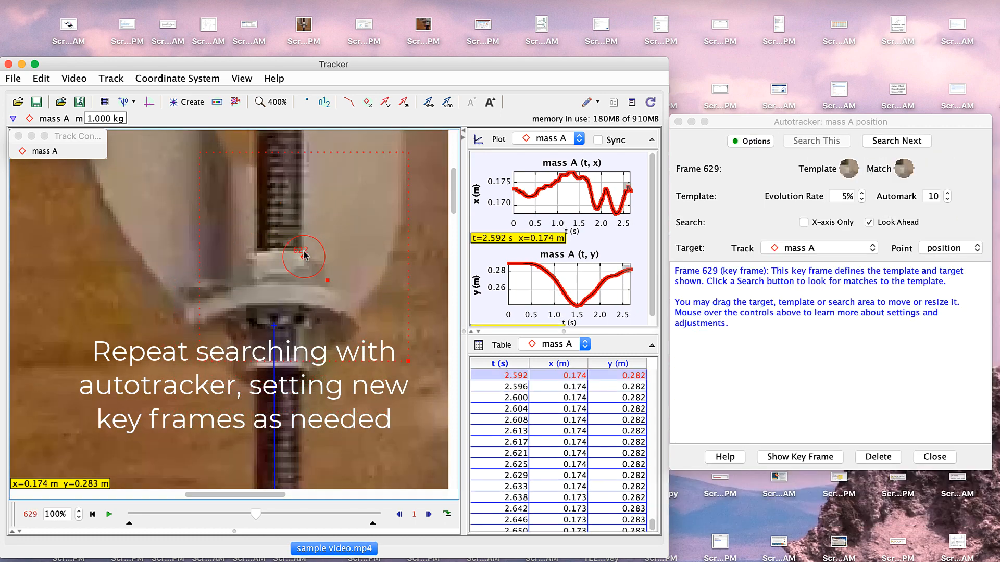
ctrl+shift+click(277, 304)
drag(300, 327, 376, 387)
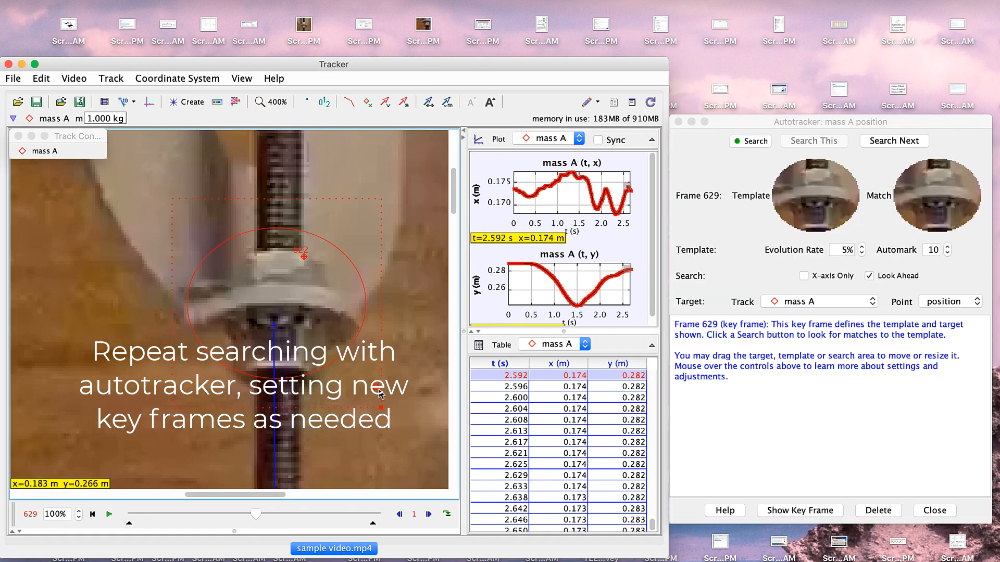
click(751, 141)
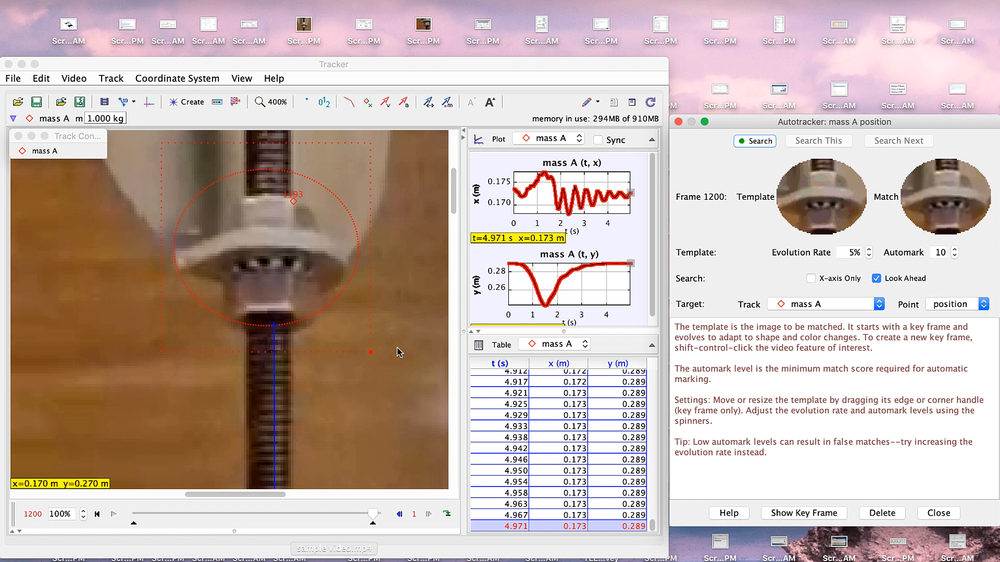
- Set up a data file export of the mass A (2) table with all cells and the Tab delimiter
click(13, 83)
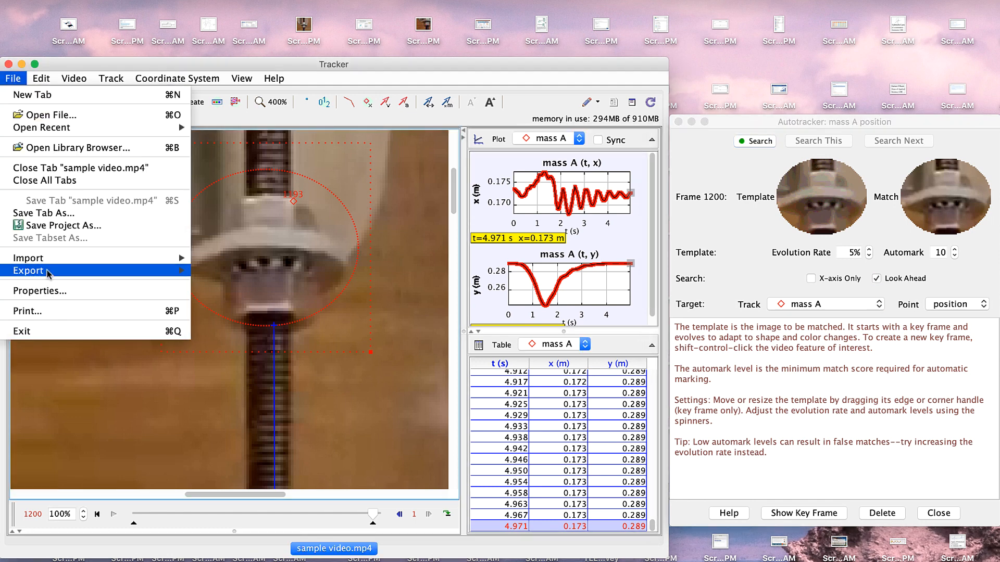
mouse_move(47, 273)
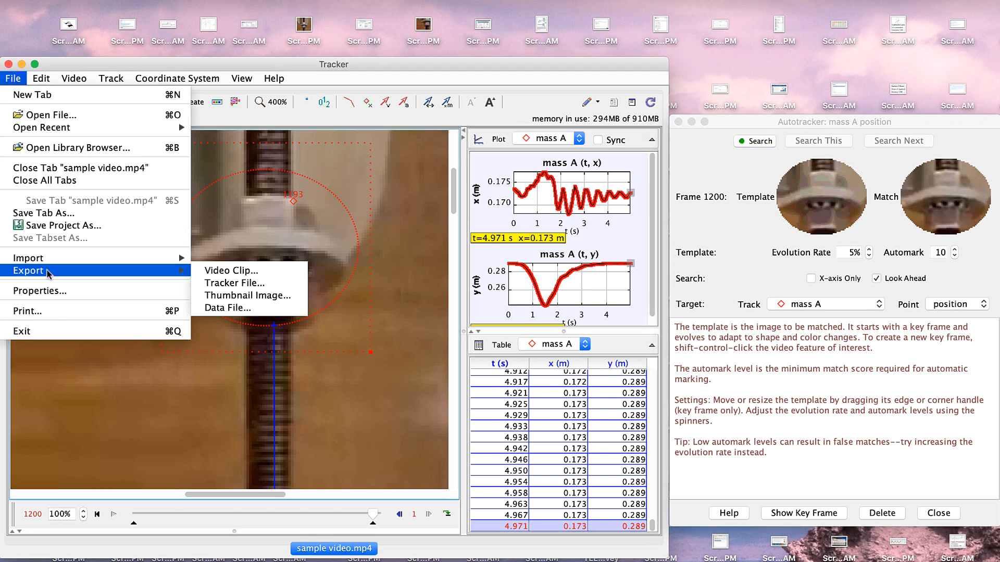
click(228, 308)
click(146, 308)
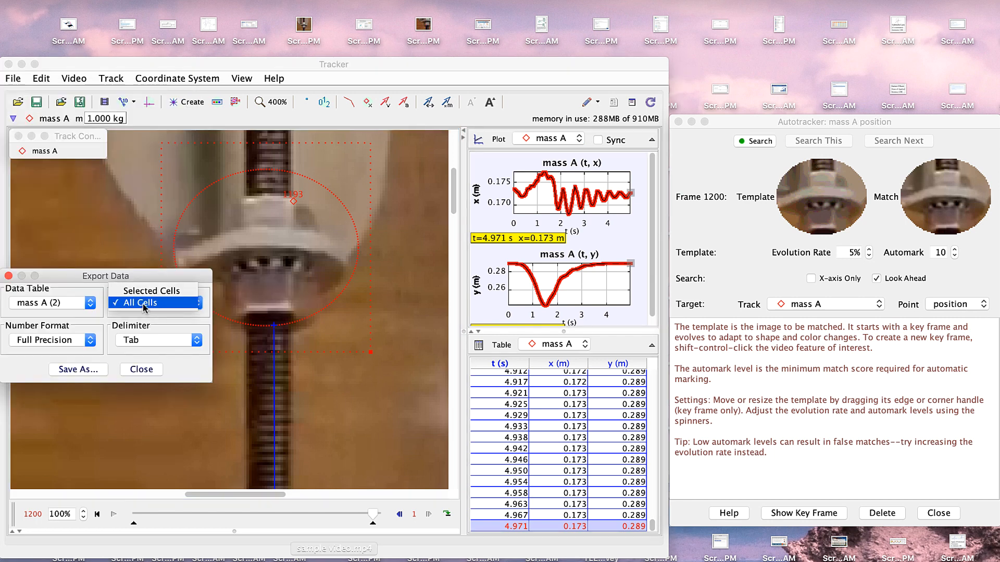
click(145, 307)
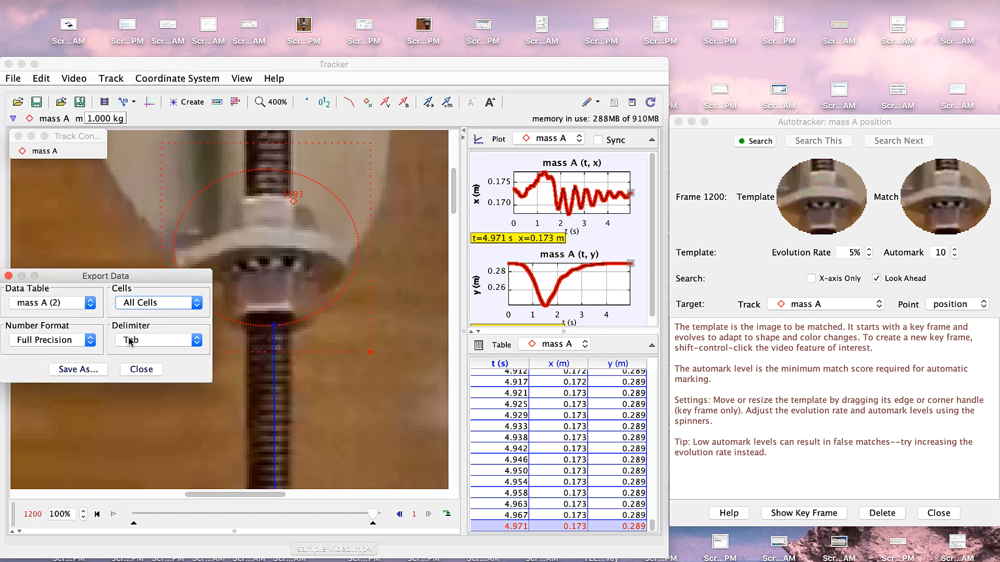
click(65, 302)
click(66, 303)
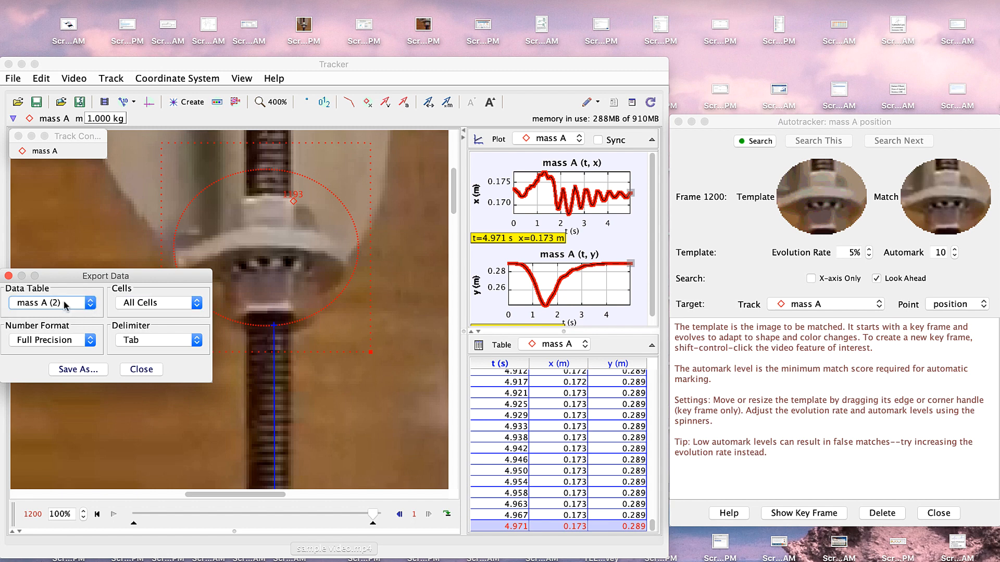
click(148, 341)
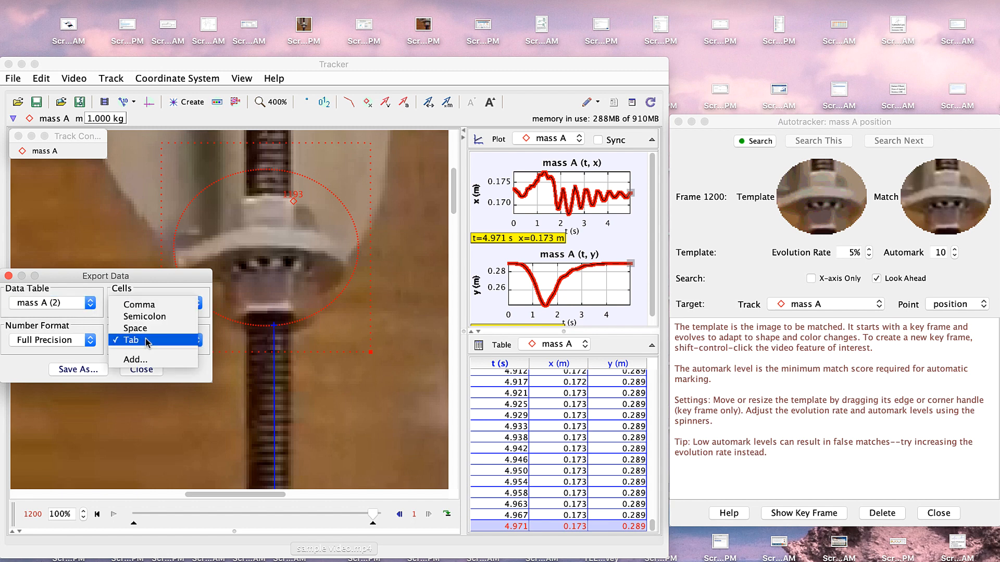
click(147, 341)
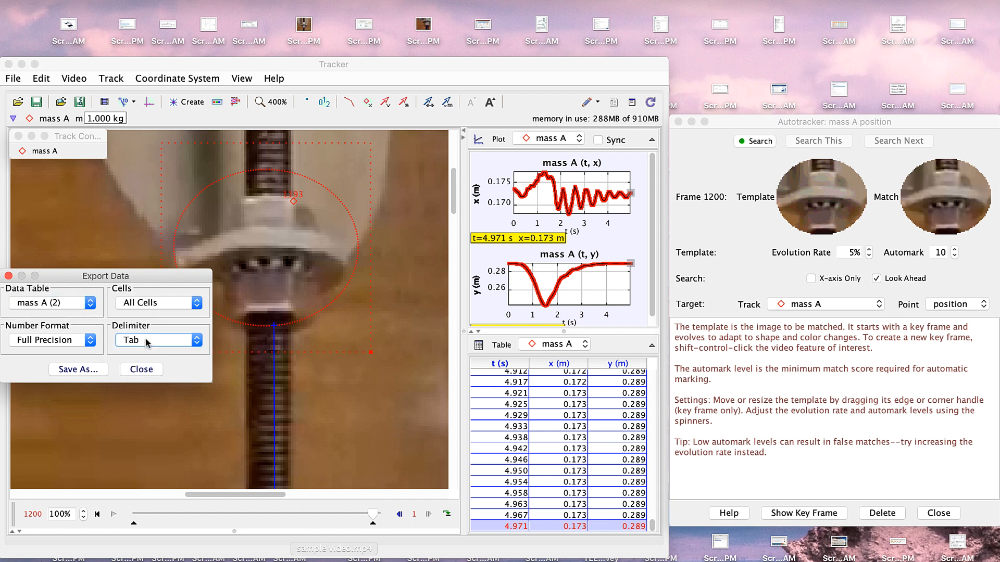
- Save the exported data file as dat in the Instructional Video 2020 folder
click(79, 371)
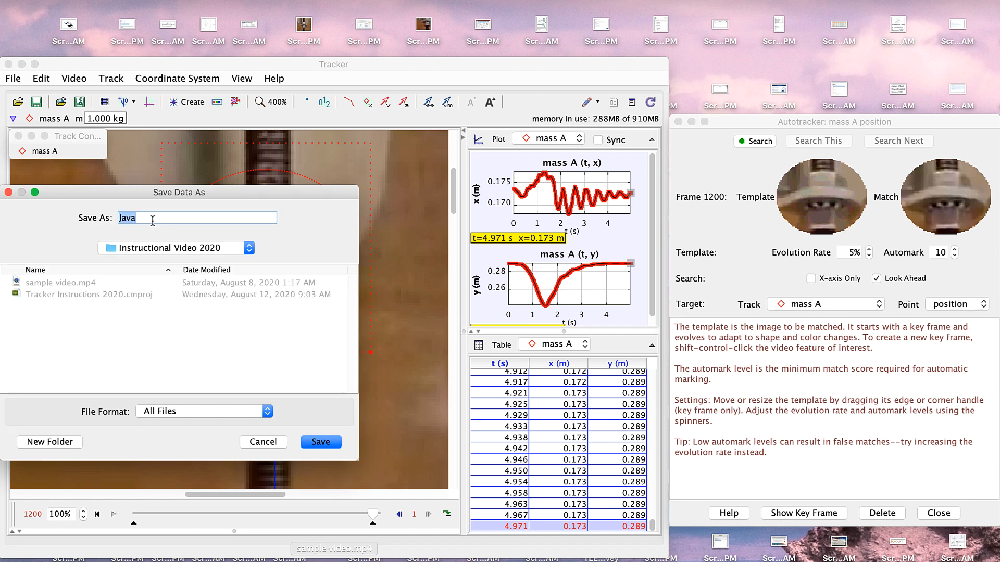
text(dat)
click(320, 442)
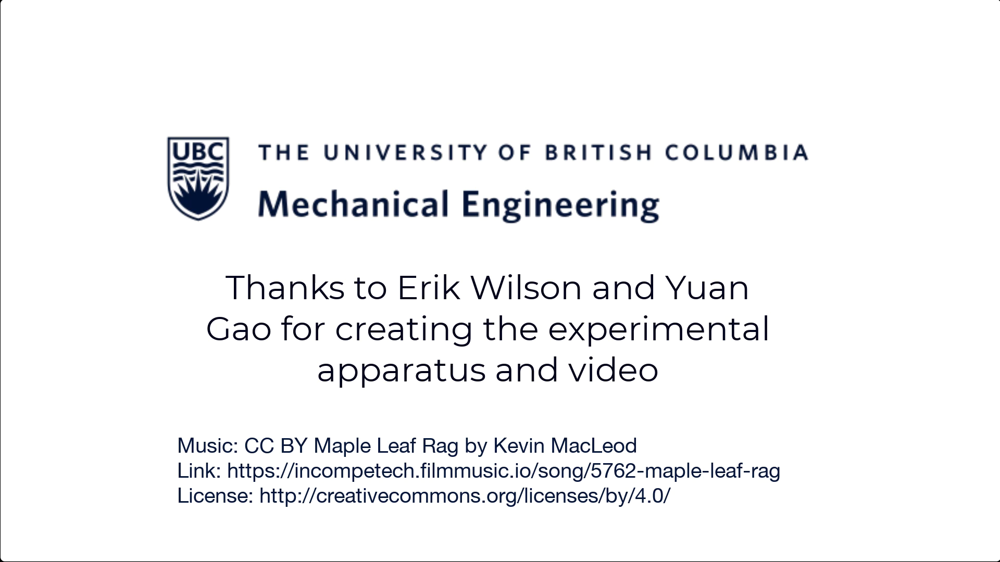